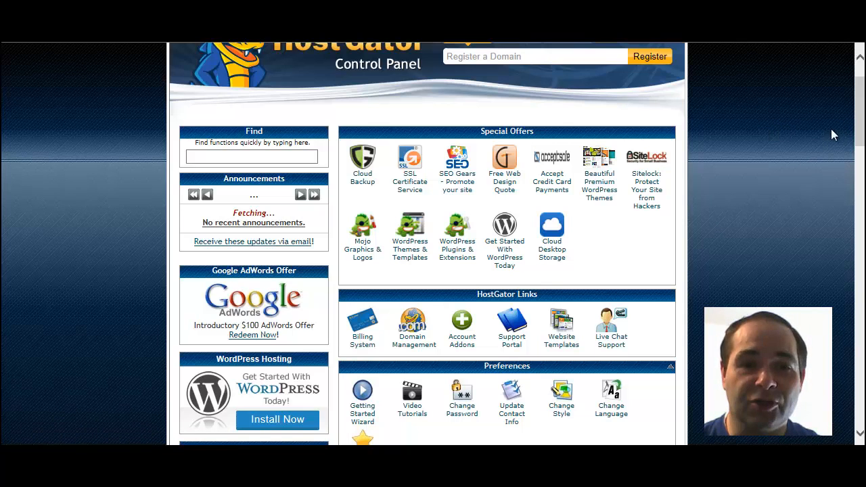
Step: Start the WordPress QuickInstall from the 'Get Started With WordPress Today' offer in cPanel
left_click_drag(862, 121, 861, 309)
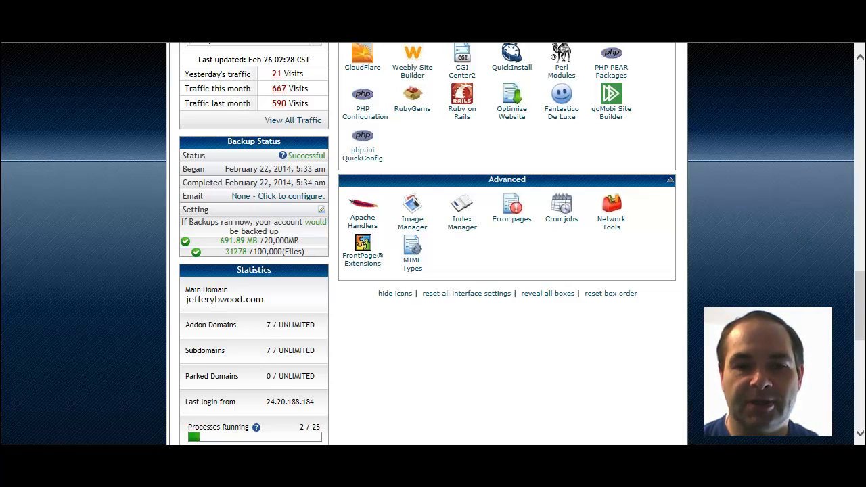
left_click_drag(863, 330, 863, 136)
left_click(512, 252)
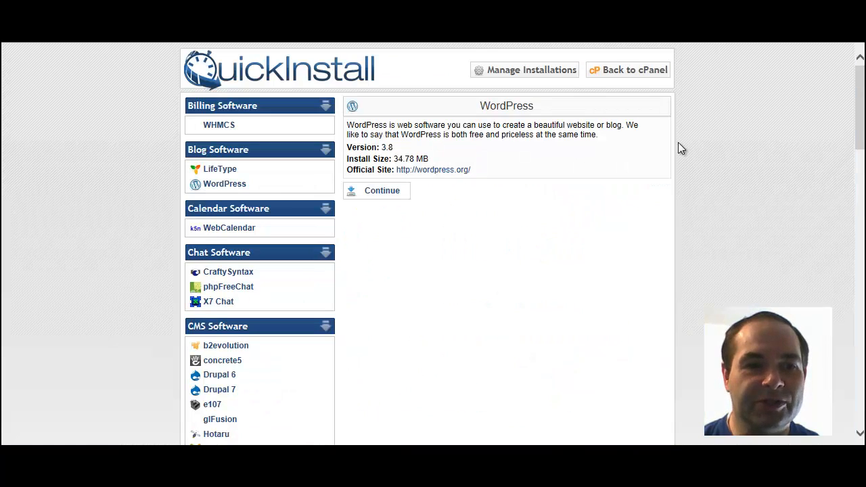
Step: Continue to the install form and choose golfcourseyard.com as the application URL
left_click(382, 192)
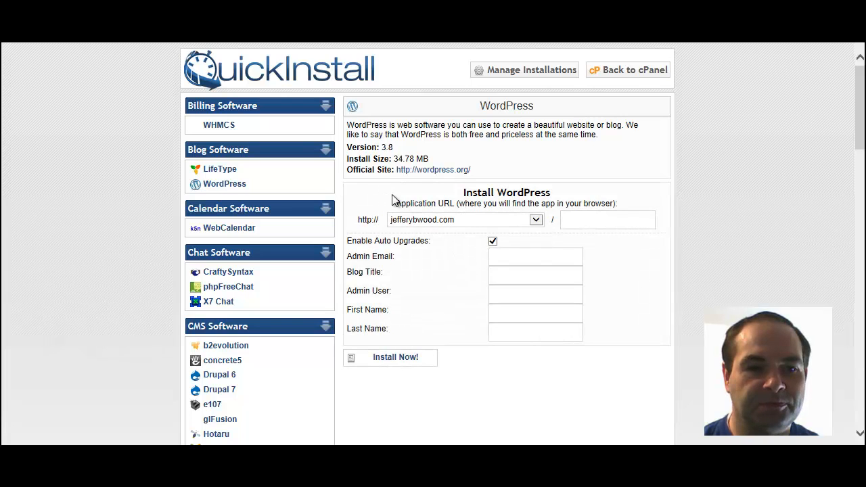
left_click(536, 220)
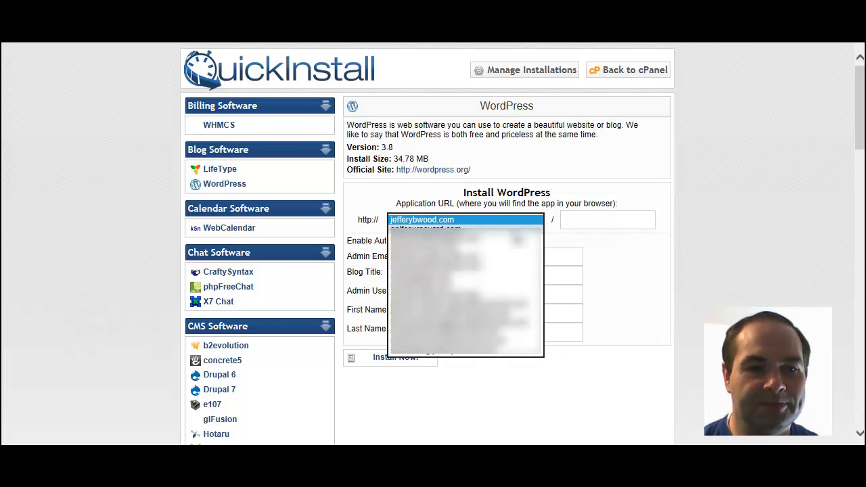
left_click(473, 230)
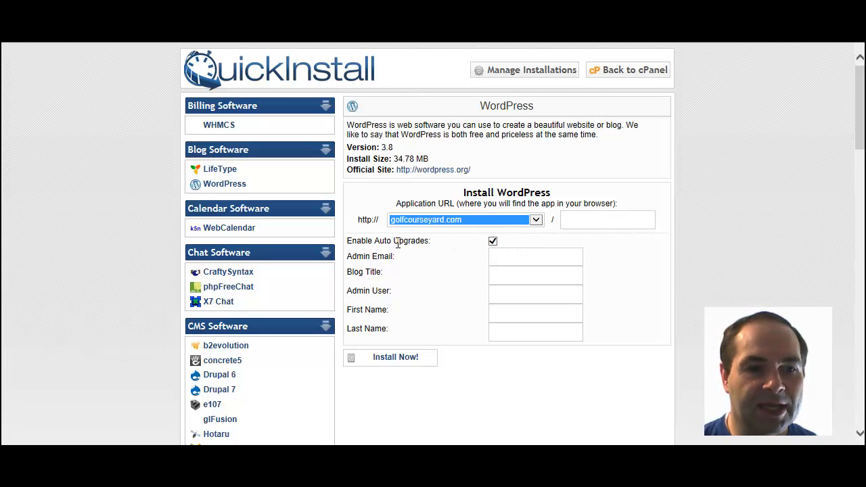
Step: Disable auto upgrades, enter the admin e-mail and blog title 'Have Yourself A Golf Course Yard'
left_click(493, 242)
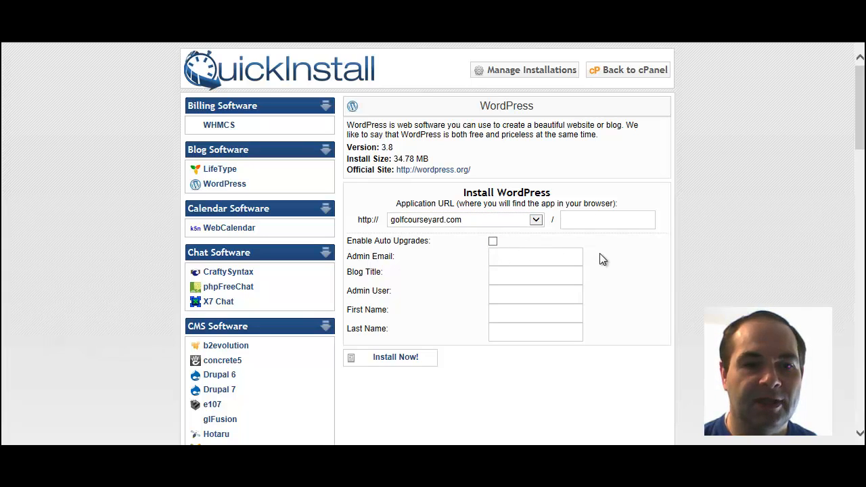
left_click(556, 256)
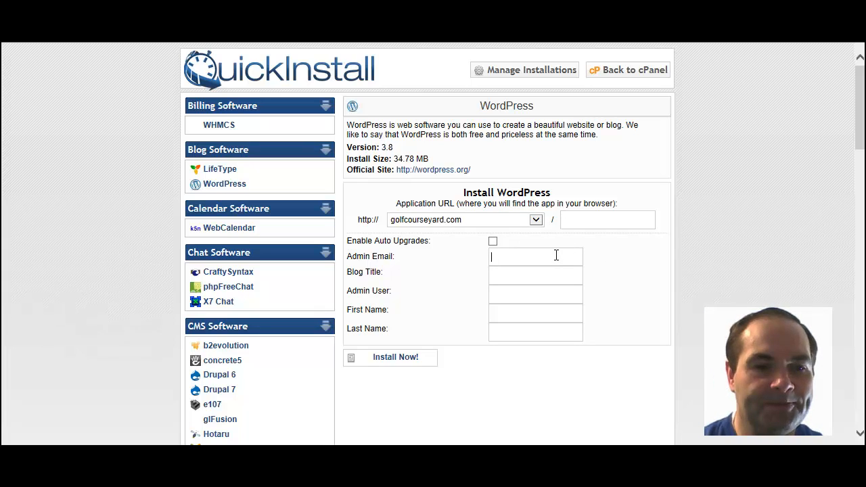
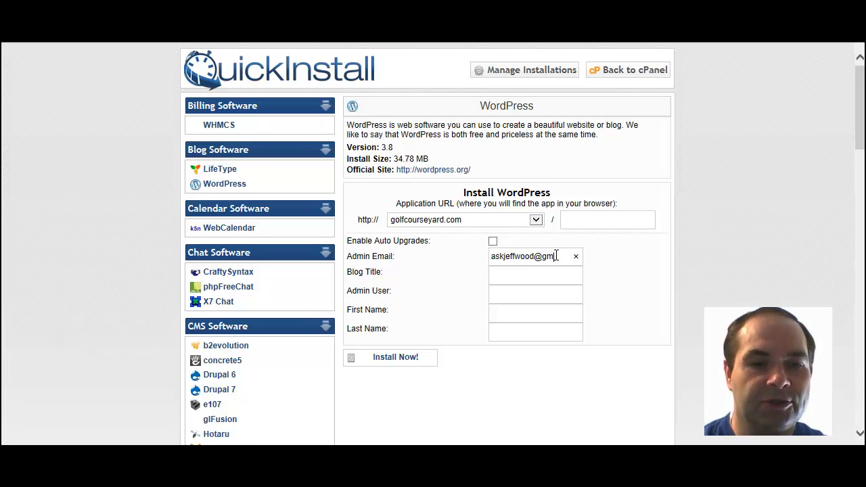
key("Tab")
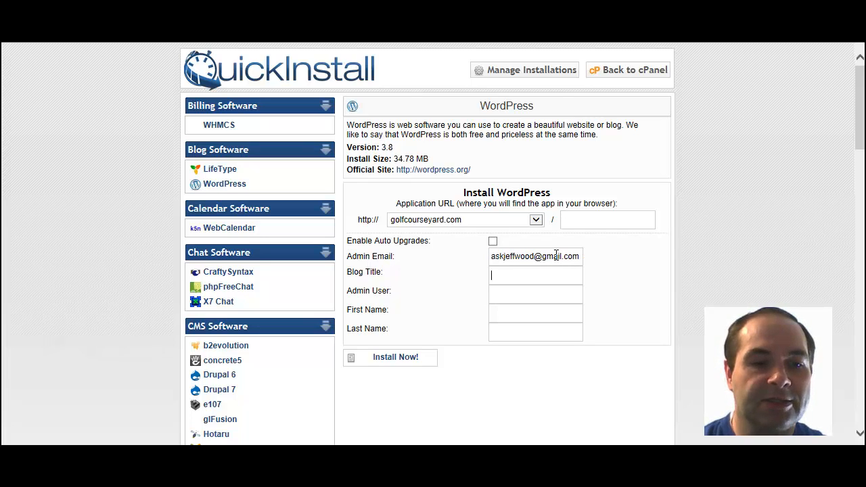
type("H")
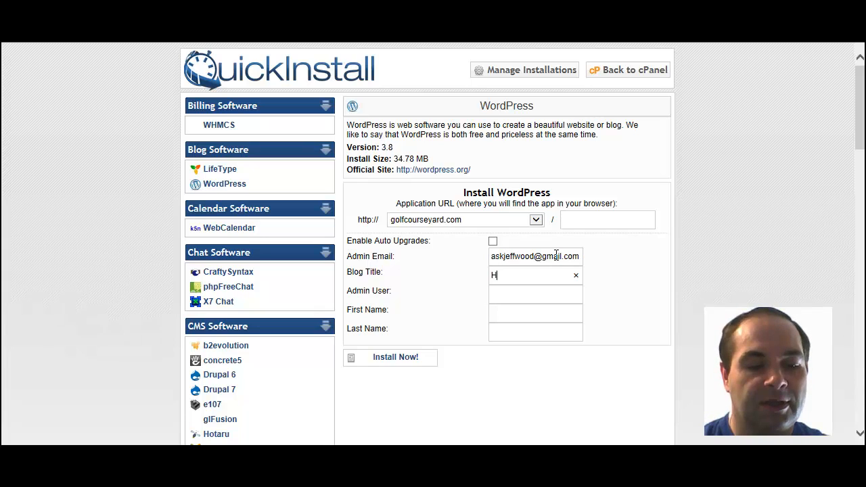
type("ave")
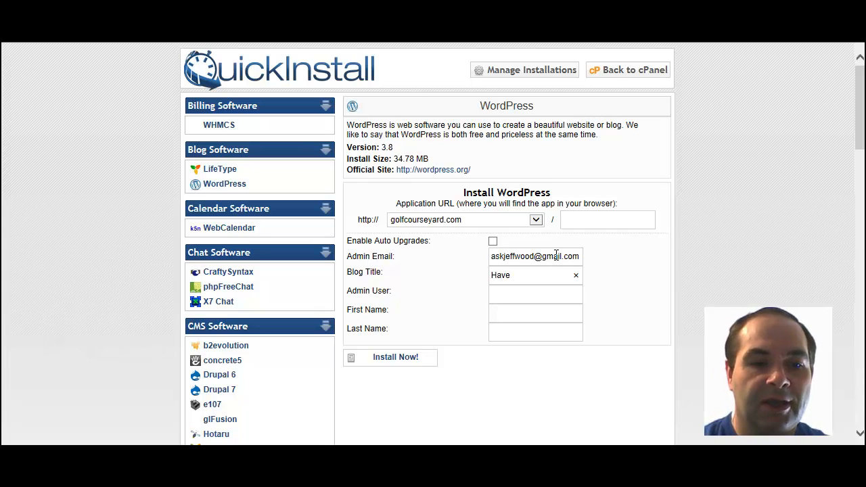
type(" Yourself")
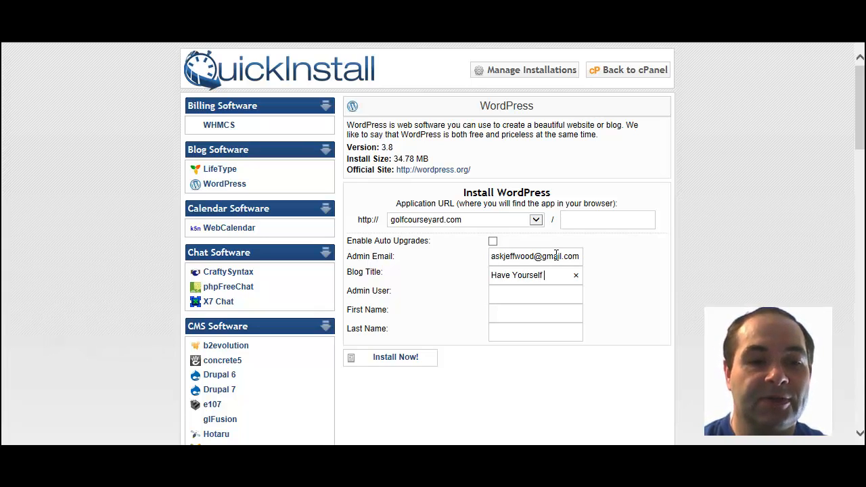
type(" A Go")
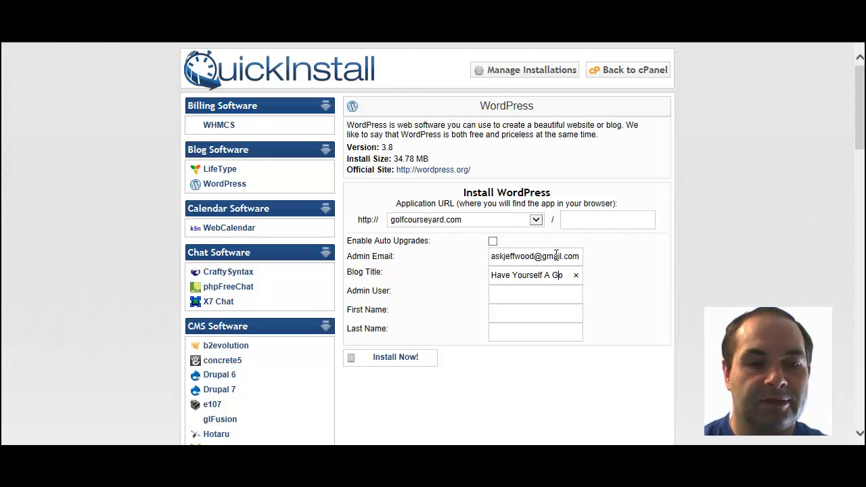
type("lf Course")
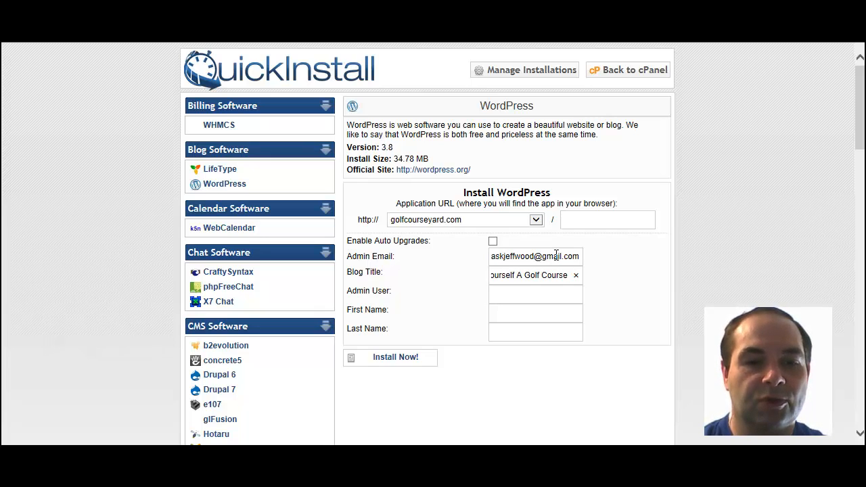
type(" Yard")
Step: Fill in the admin username and the owner's first and last names
key("Tab")
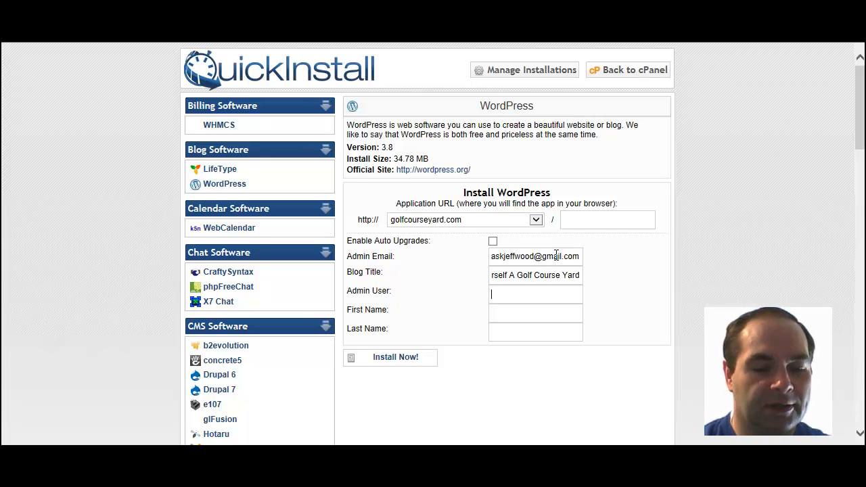
type("GCM_Master")
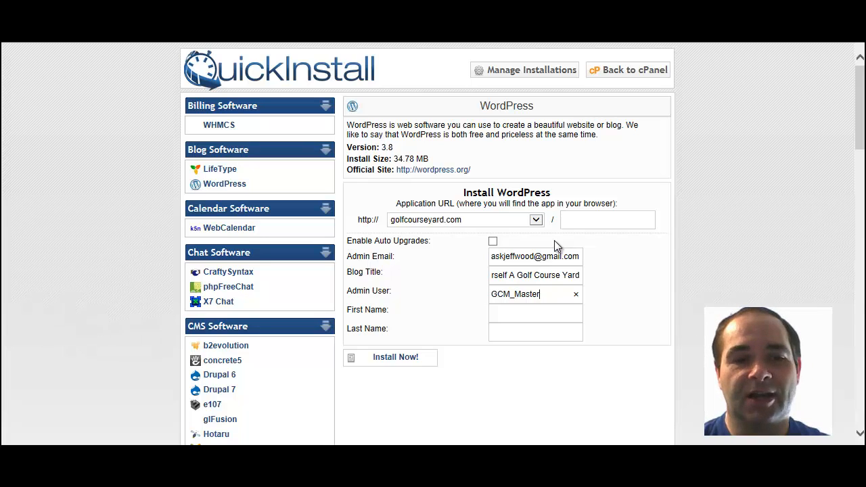
left_click(541, 306)
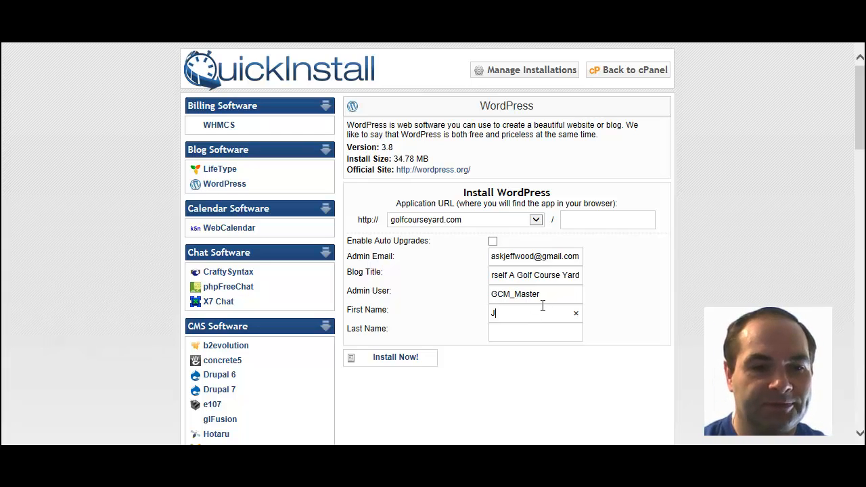
key("Tab")
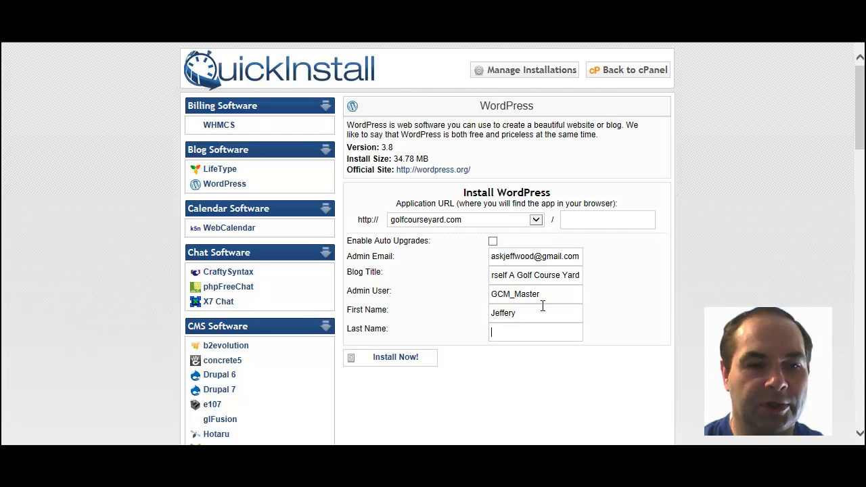
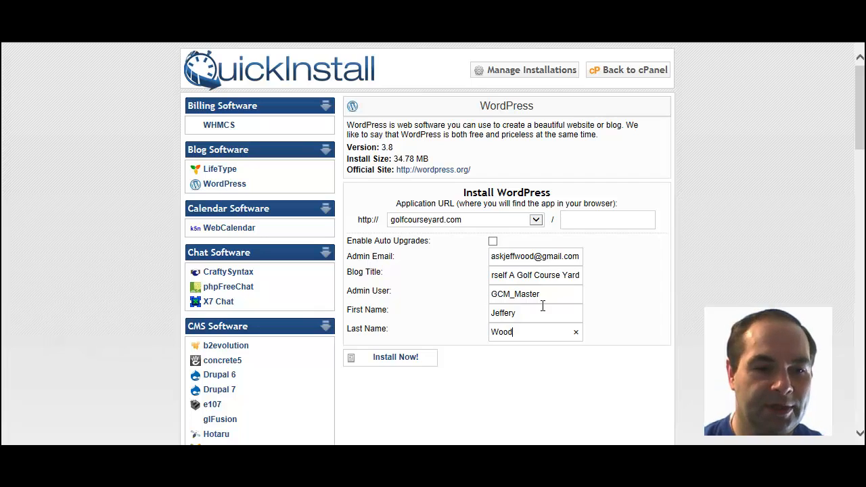
Step: Remove the illegal underscore from the admin username after the rejected install, then install again
left_click(395, 360)
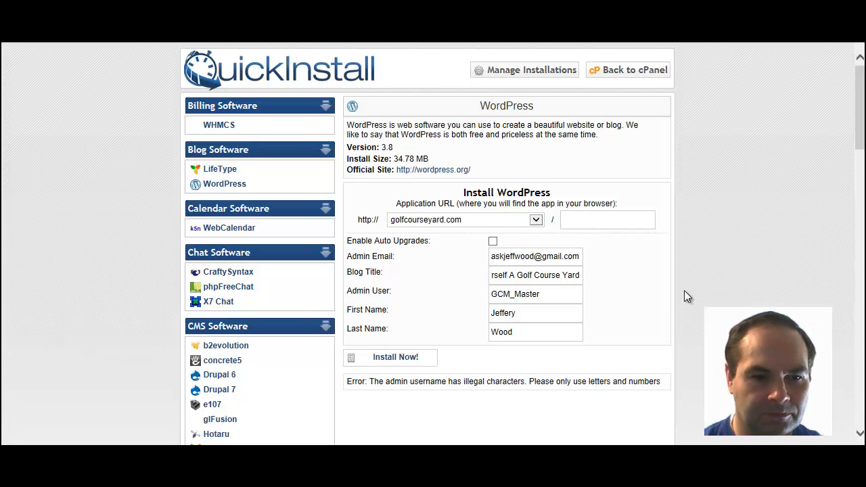
left_click(515, 295)
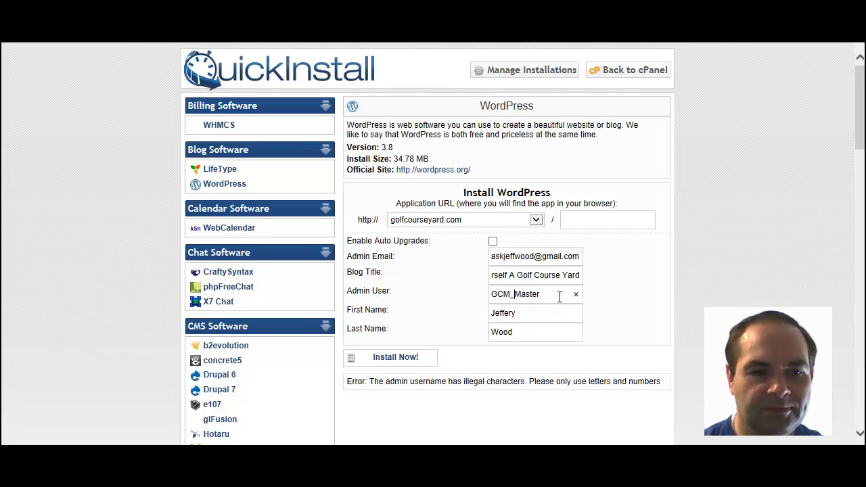
key("BackSpace")
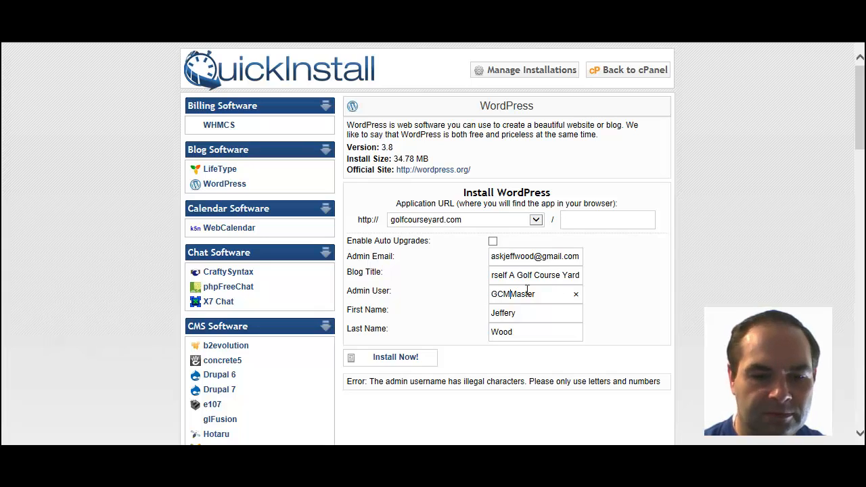
key("BackSpace")
type("Y")
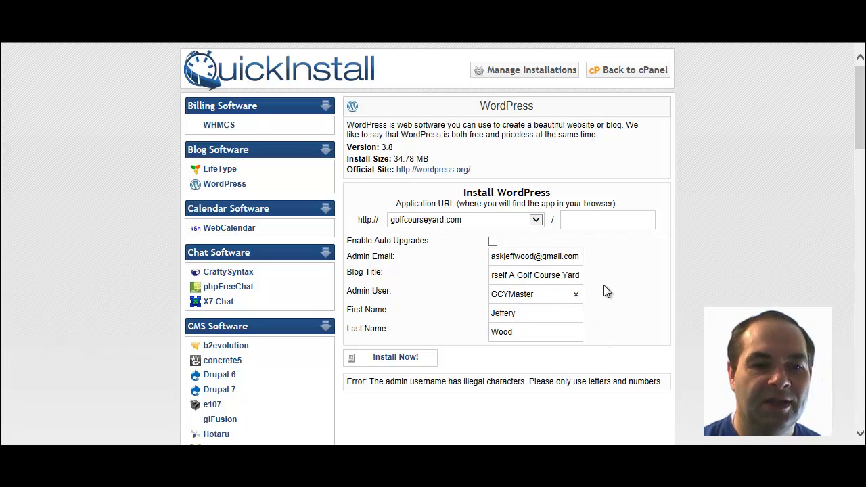
left_click(398, 357)
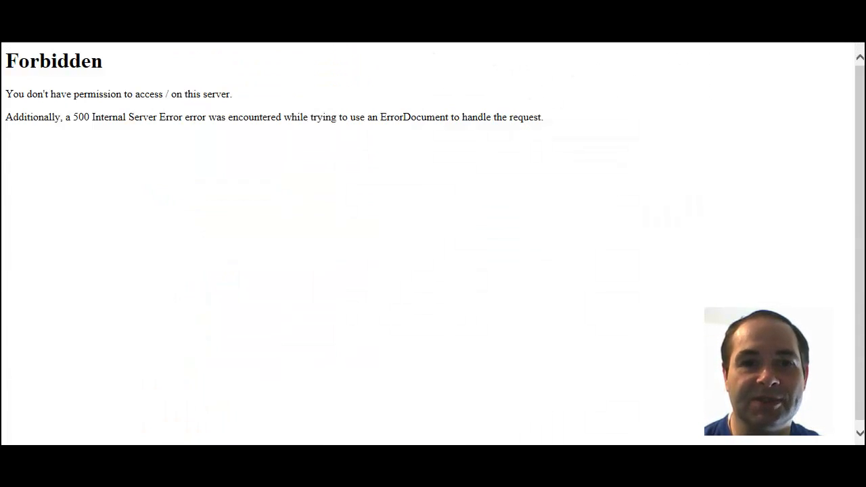
Step: Exit full-screen, maximize the browser and scroll to the Congratulations login details
key("F11")
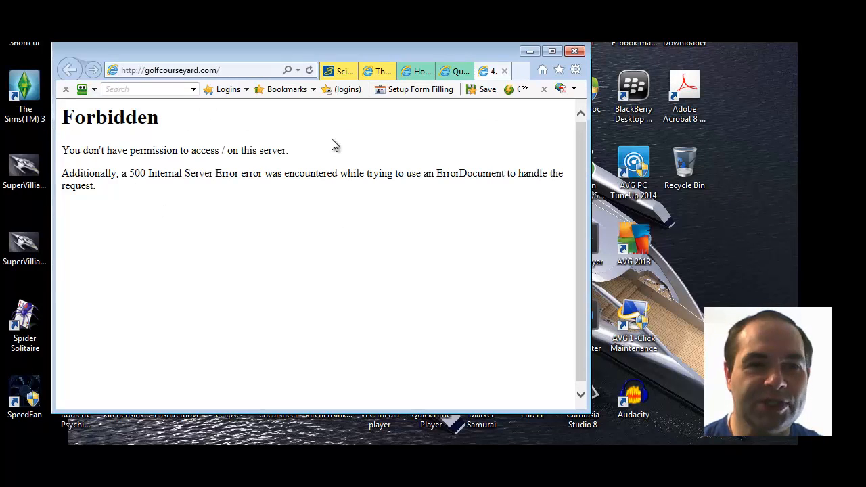
left_click(552, 52)
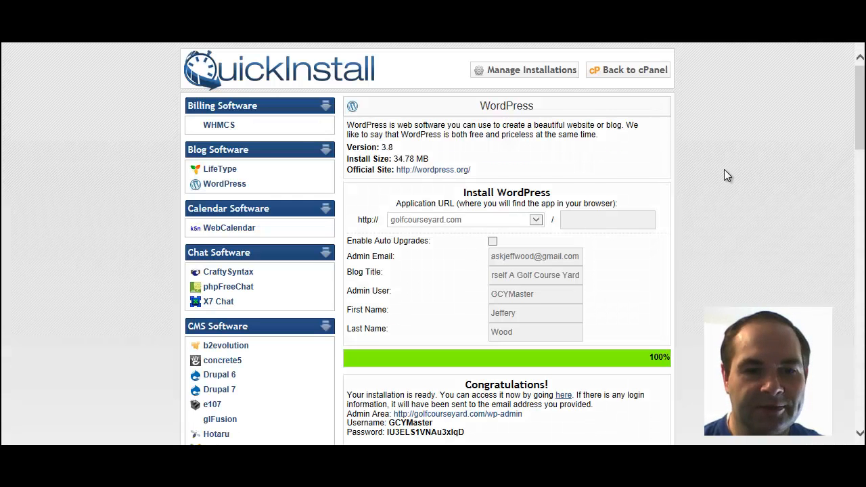
scroll(724, 172, "down", 4)
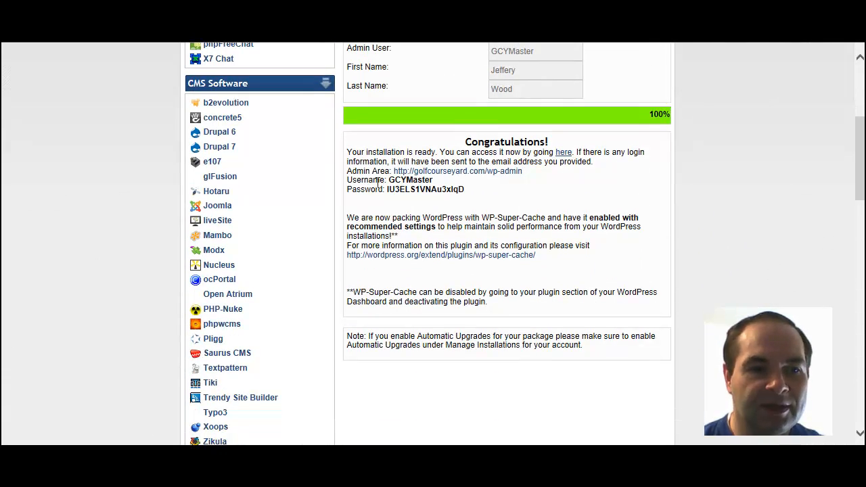
Step: Copy the generated WordPress admin password to the clipboard
left_click_drag(388, 190, 466, 190)
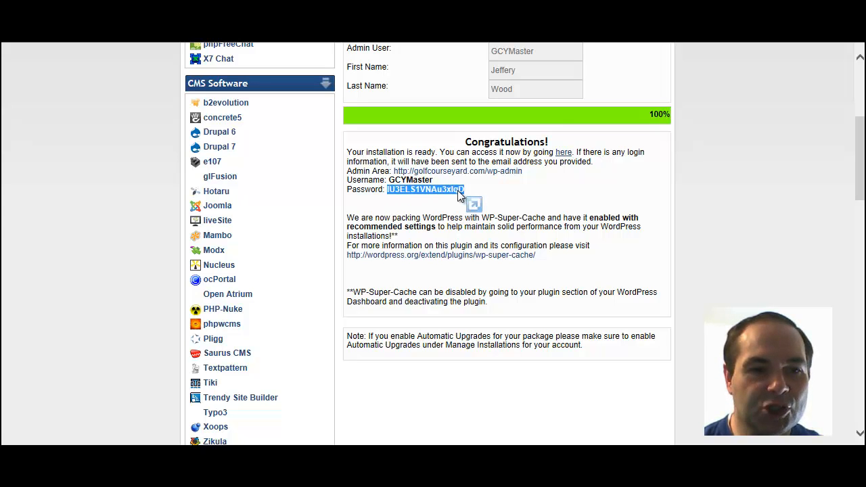
right_click(457, 190)
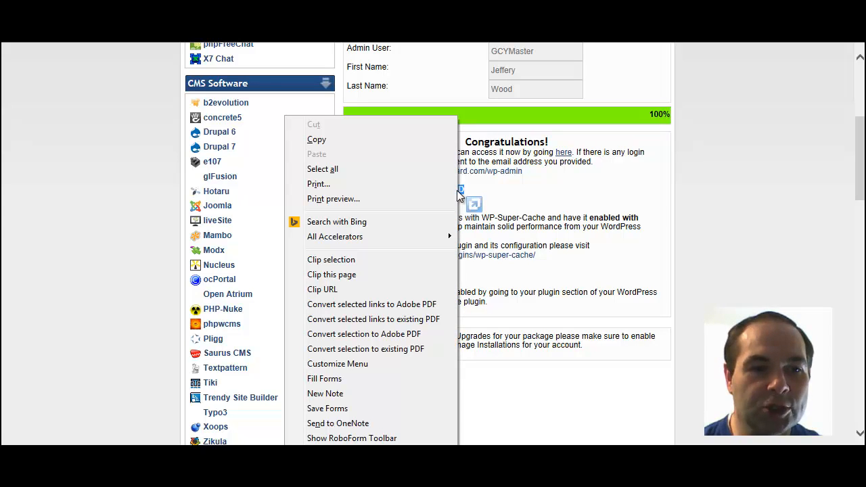
left_click(376, 140)
scroll(689, 175, "down", 1)
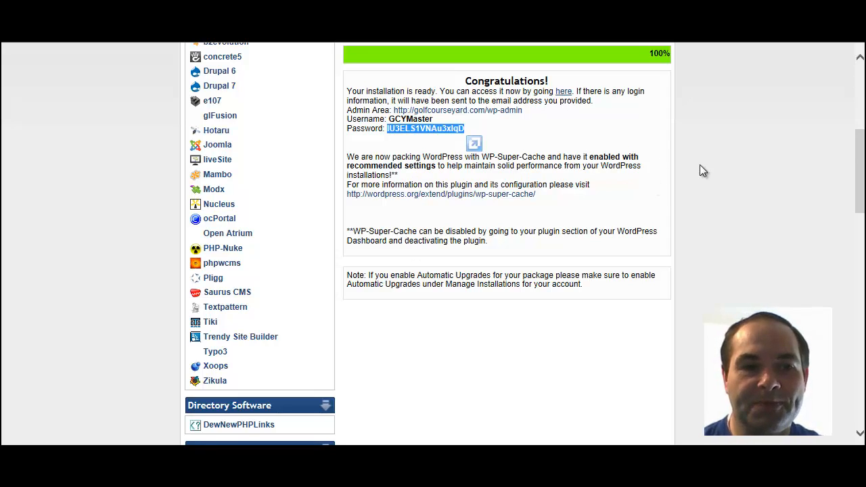
scroll(700, 165, "up", 5)
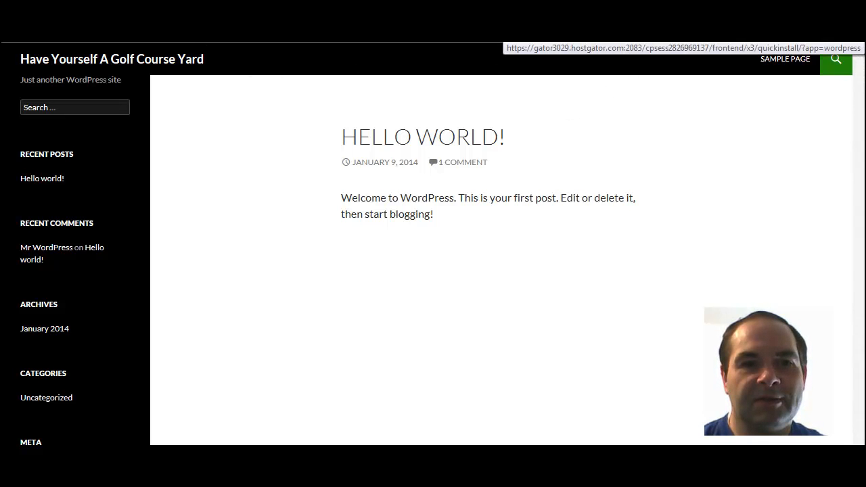
Step: Return to the HostGator control panel tab
left_click(575, 35)
left_click(595, 34)
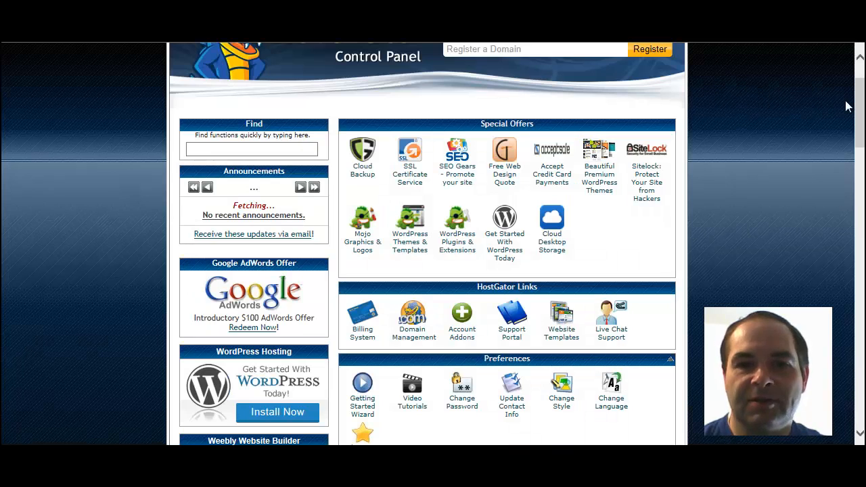
scroll(704, 65, "up", 1)
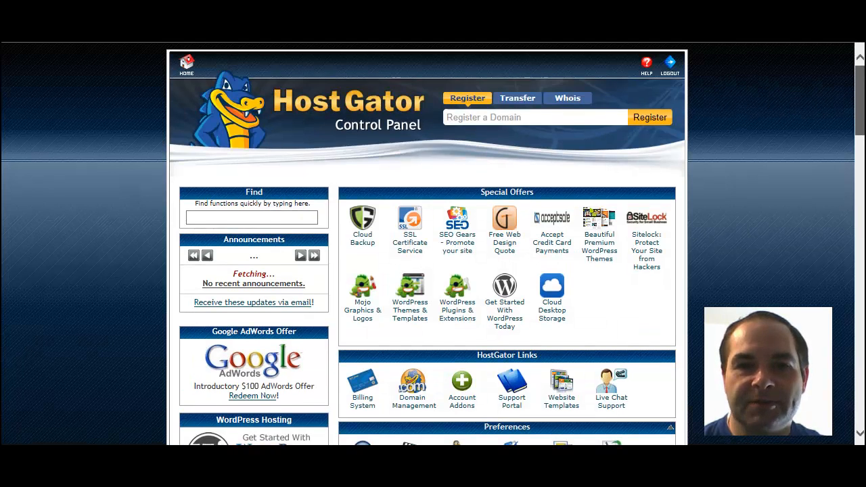
Step: Log out of cPanel and leave full-screen browsing
left_click(670, 66)
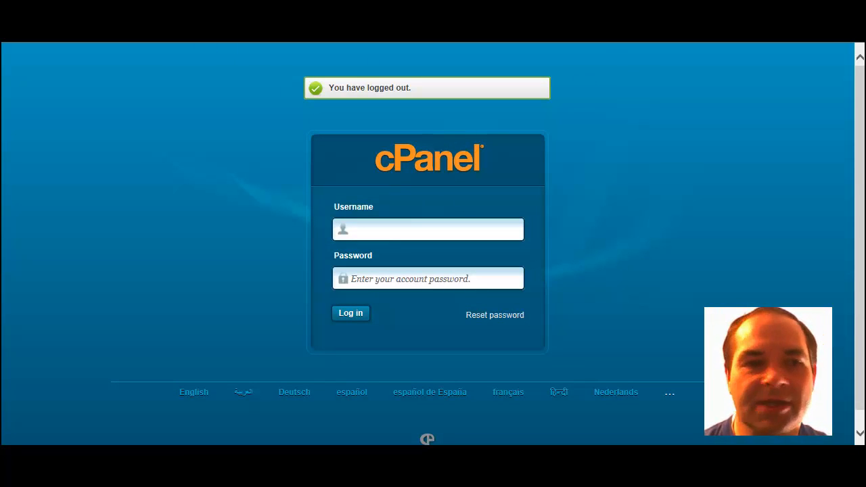
key("F11")
type("golfcourseyard.com/")
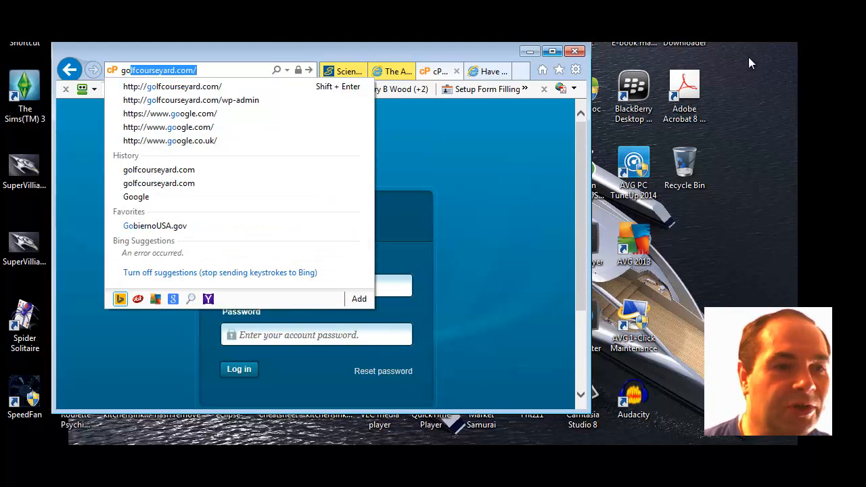
Step: Log in at golfcourseyard.com/wp-admin with the admin username and pasted password, saving it in RoboForm
left_click(249, 101)
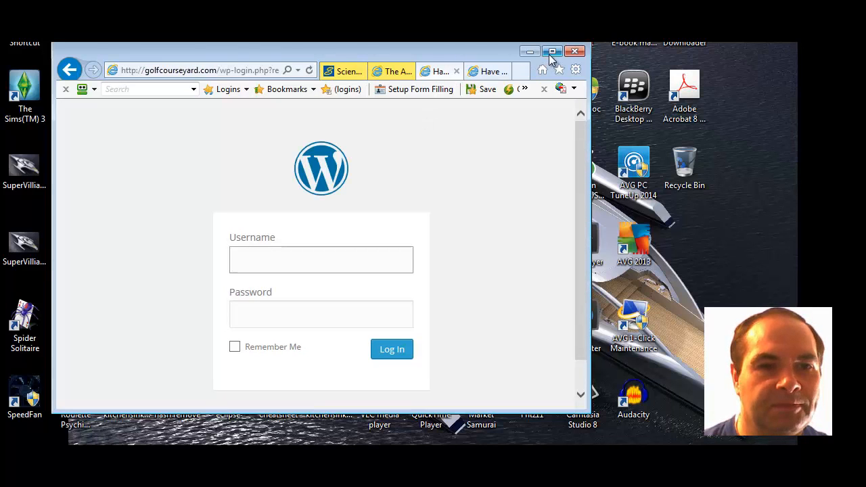
left_click(553, 54)
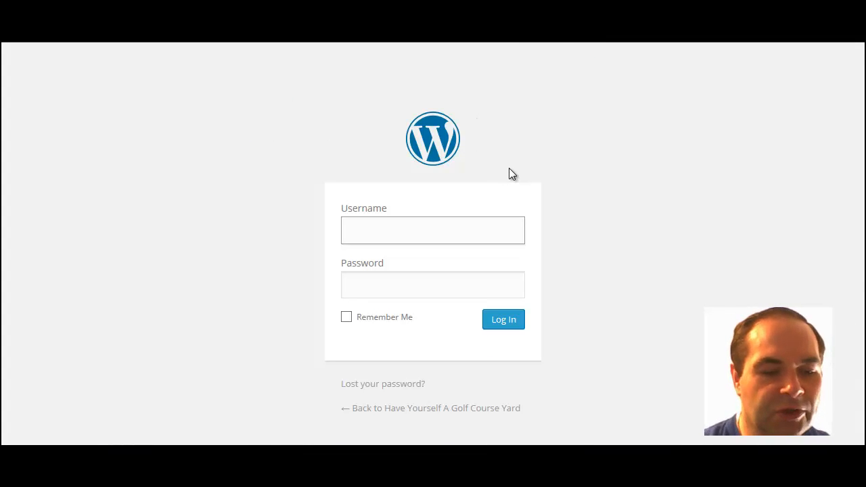
type("GC")
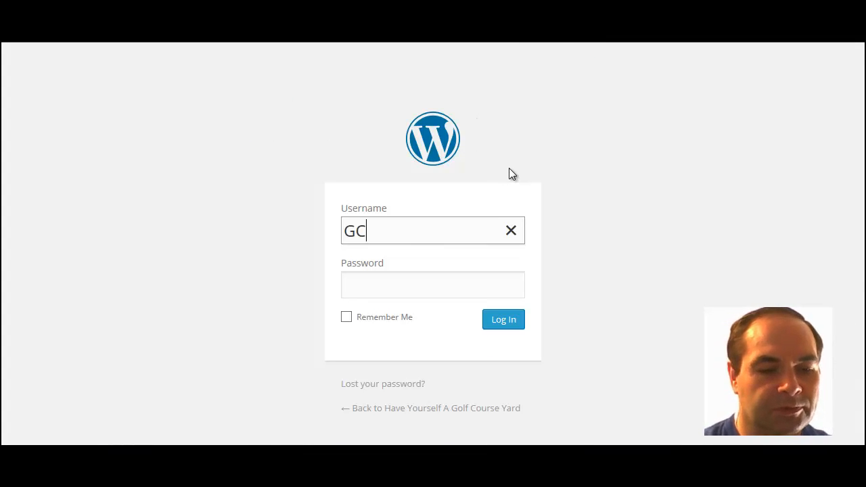
type("YMa")
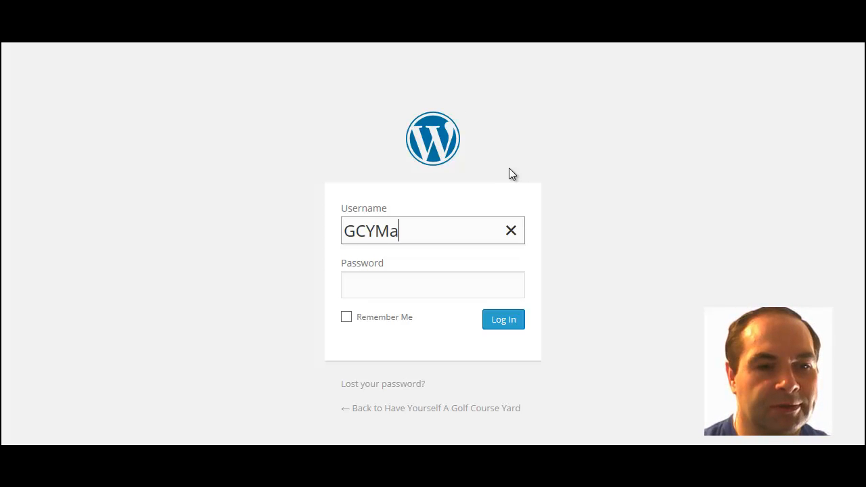
type("ster")
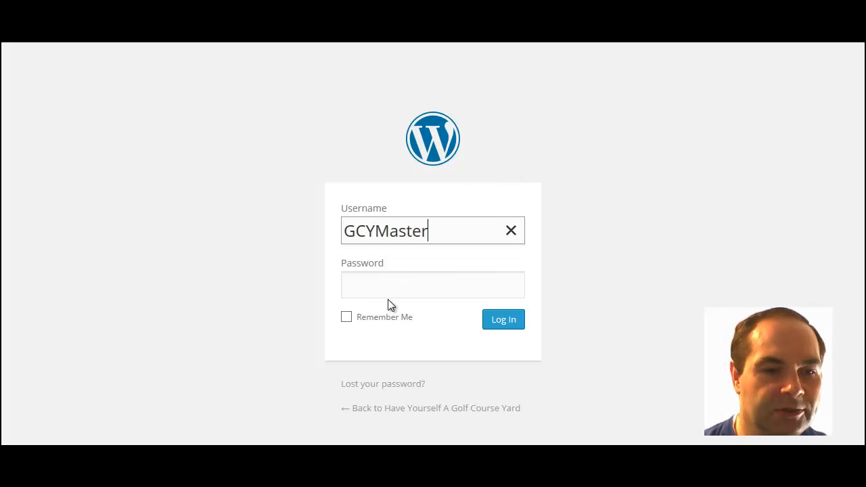
left_click(404, 284)
right_click(404, 285)
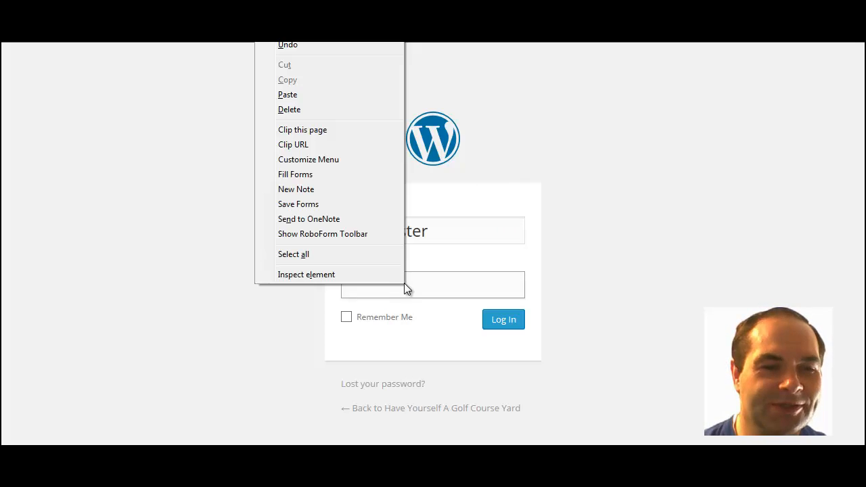
left_click(322, 92)
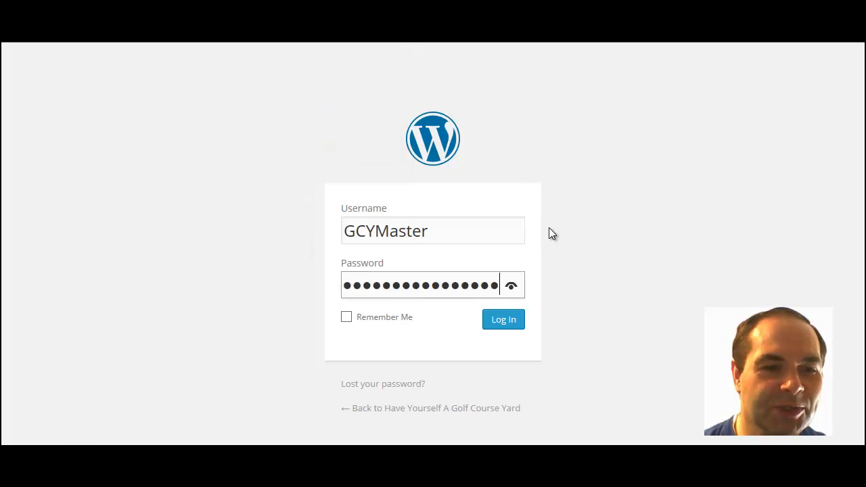
left_click(505, 325)
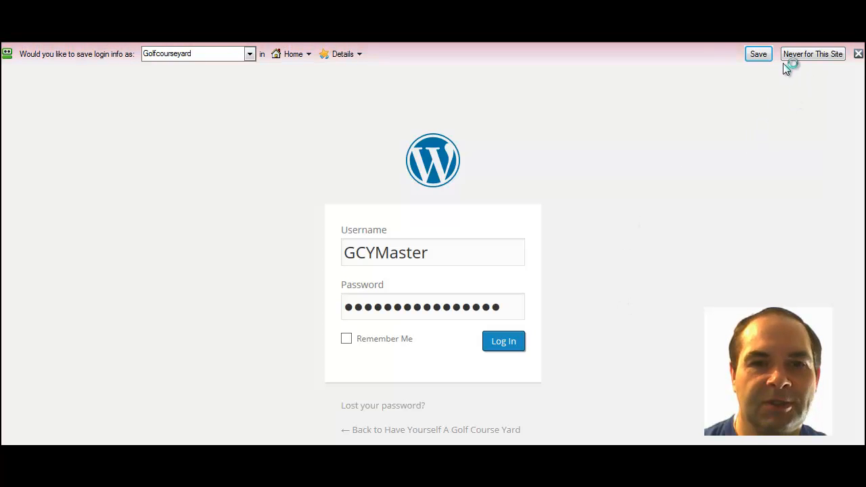
left_click(760, 54)
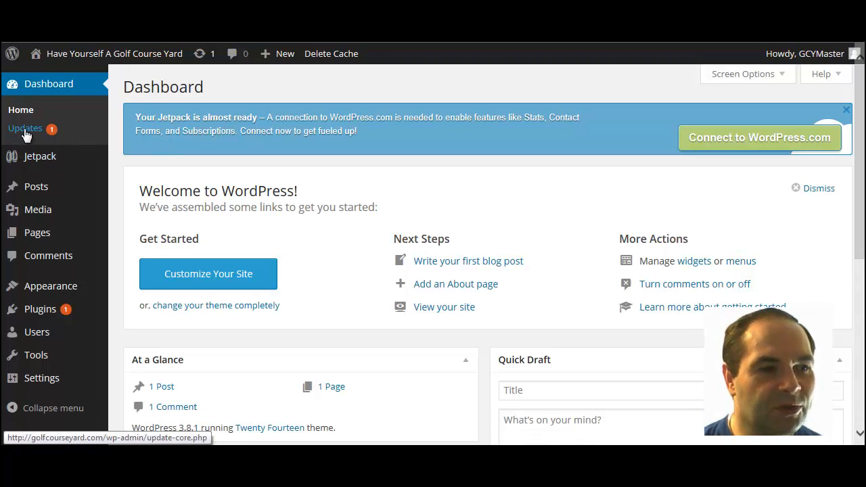
Step: Open Dashboard > Updates and select Jetpack by WordPress.com (2.7 to 2.8) for updating
left_click(25, 130)
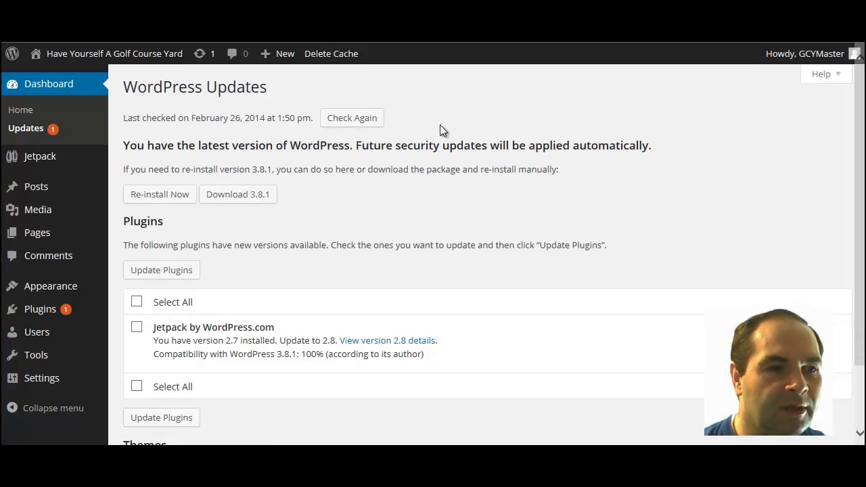
scroll(435, 135, "down", 2)
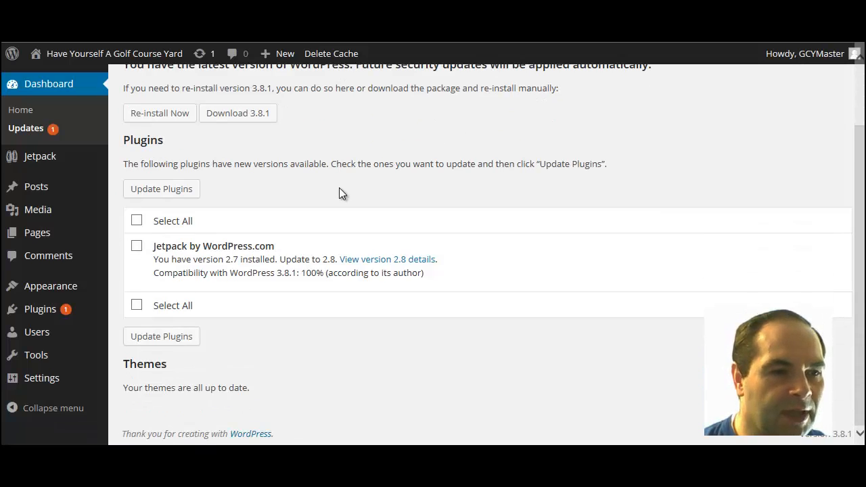
left_click(137, 222)
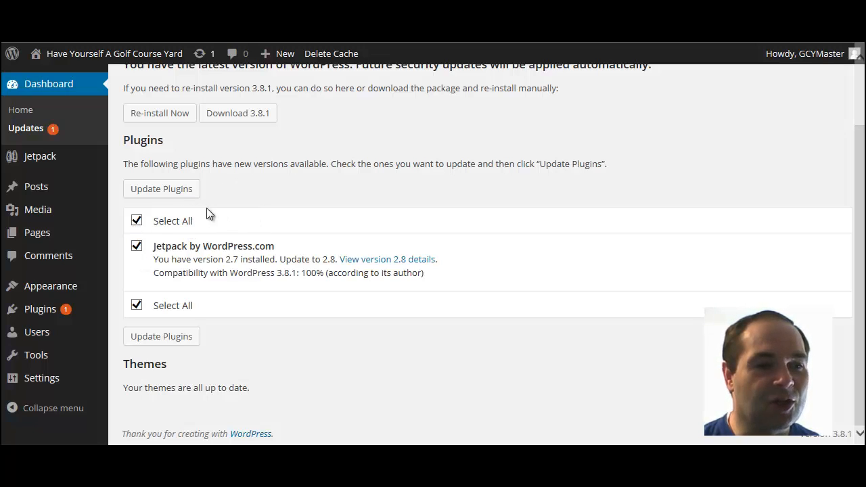
Step: Run Update Plugins to upgrade Jetpack by WordPress.com
left_click(181, 193)
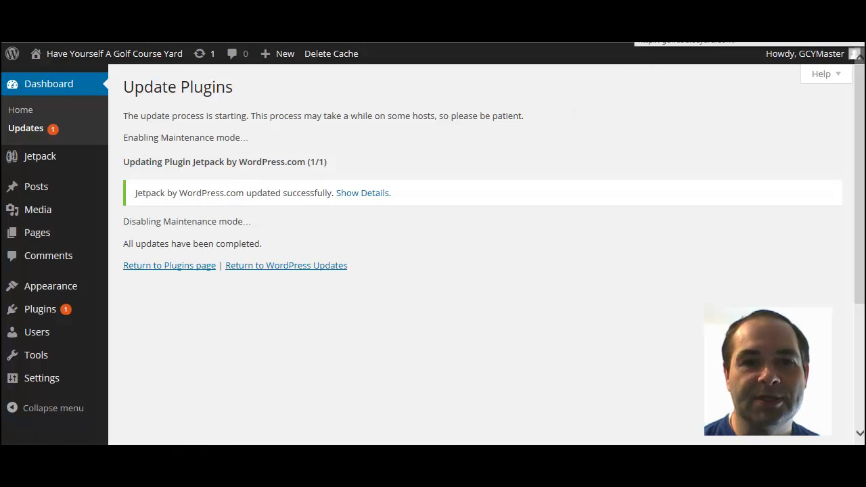
left_click(731, 27)
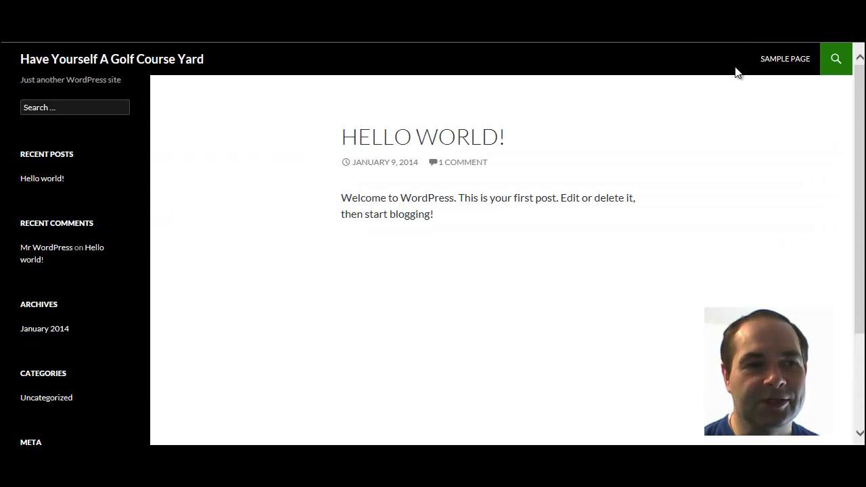
left_click(697, 28)
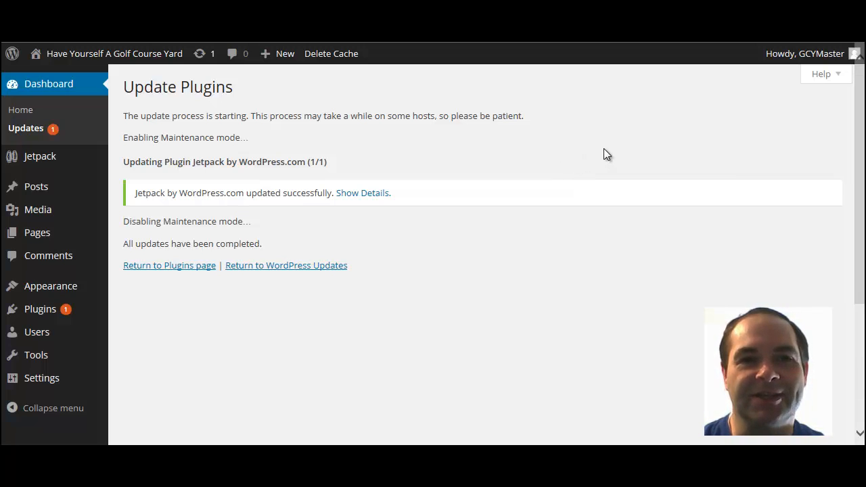
left_click(719, 37)
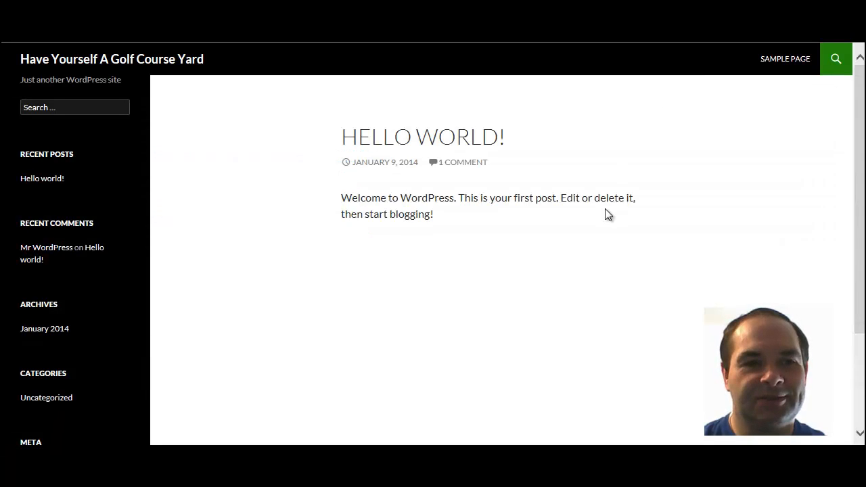
left_click(441, 135)
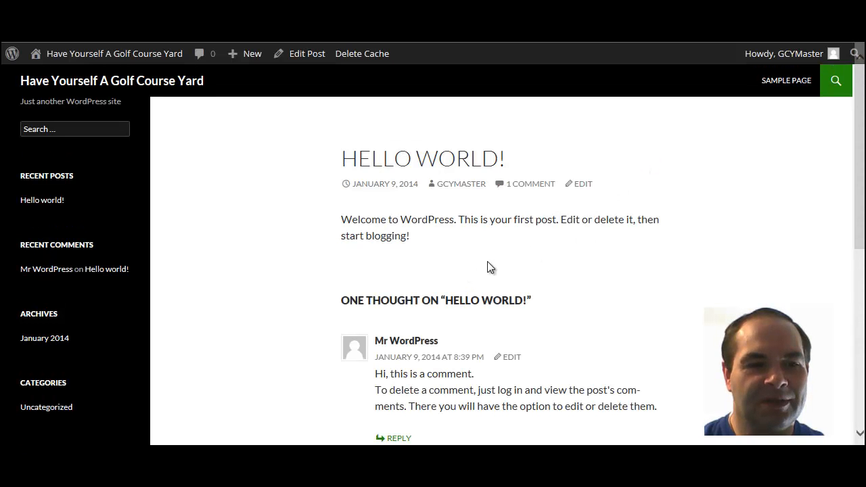
scroll(490, 264, "down", 2)
scroll(485, 264, "down", 3)
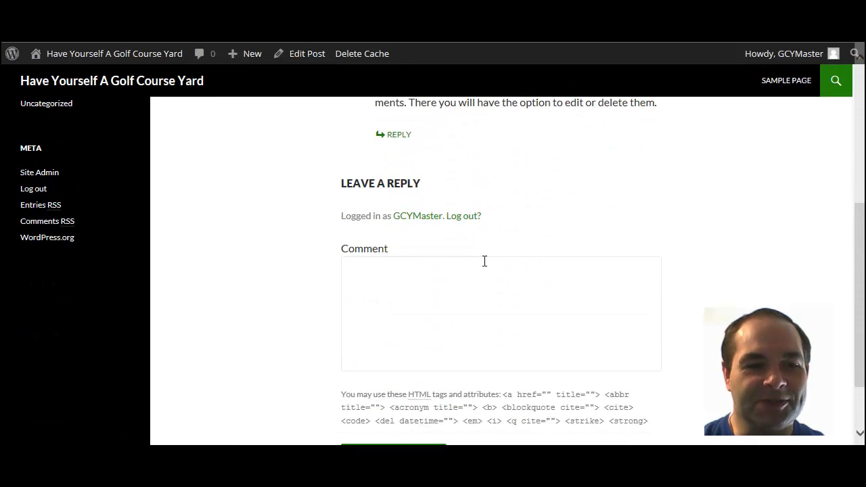
scroll(489, 261, "down", 1)
scroll(508, 254, "up", 3)
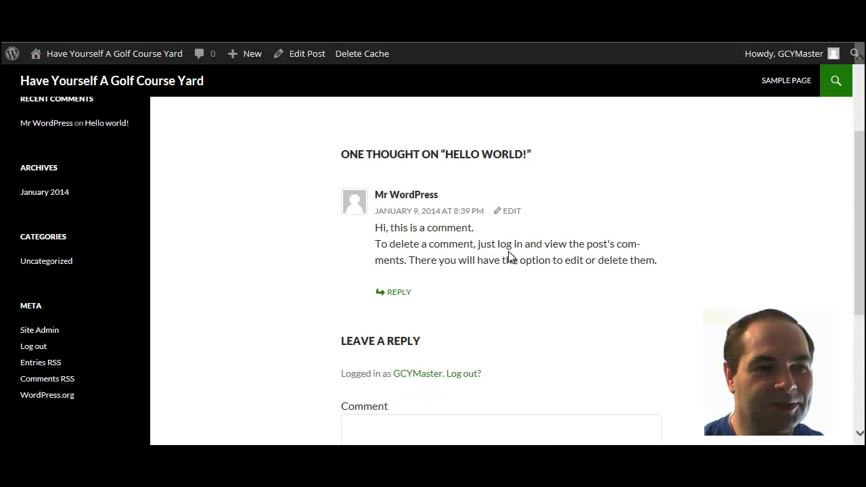
scroll(508, 252, "down", 1)
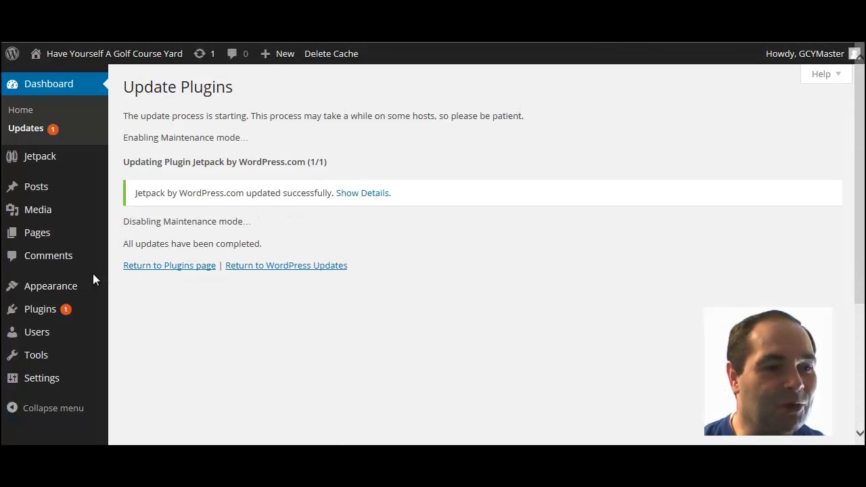
mouse_move(71, 291)
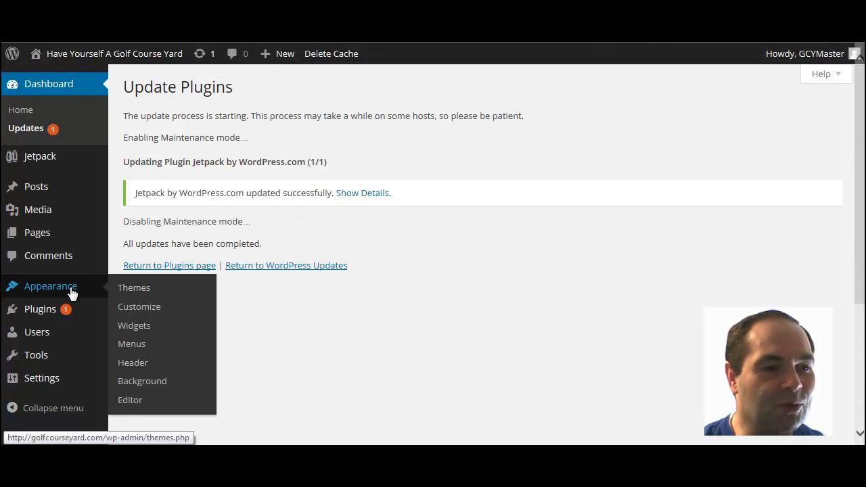
left_click(137, 291)
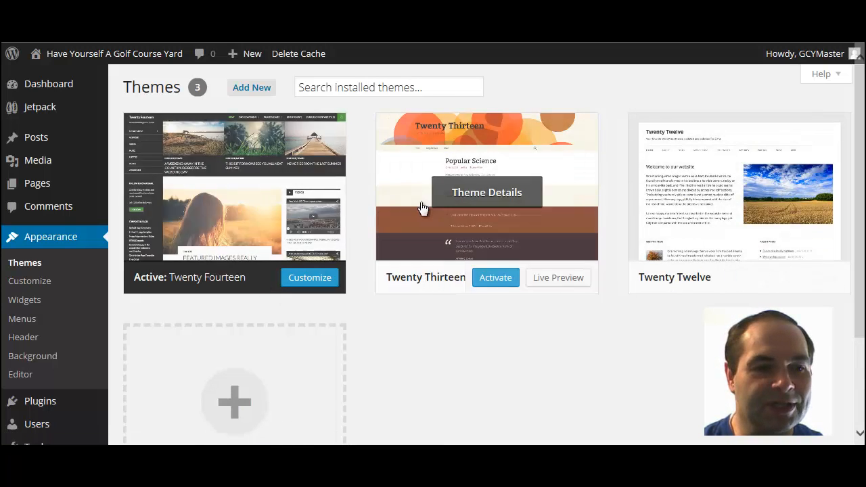
scroll(373, 298, "down", 3)
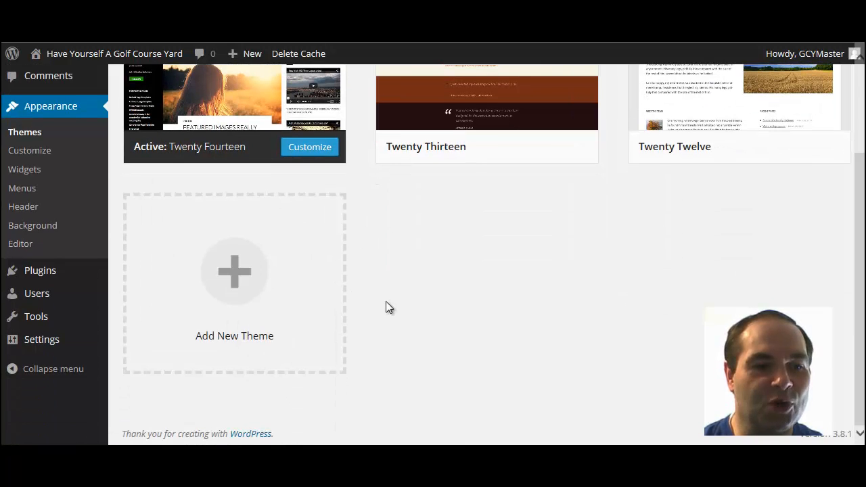
scroll(411, 292, "up", 3)
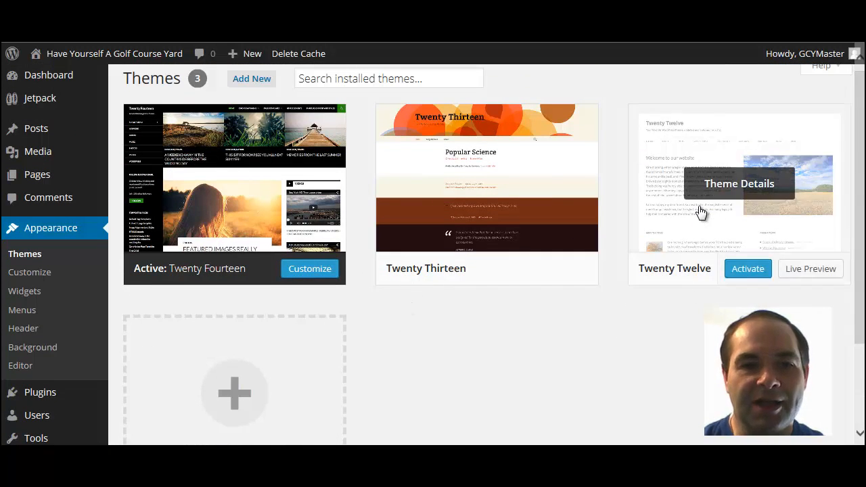
mouse_move(720, 196)
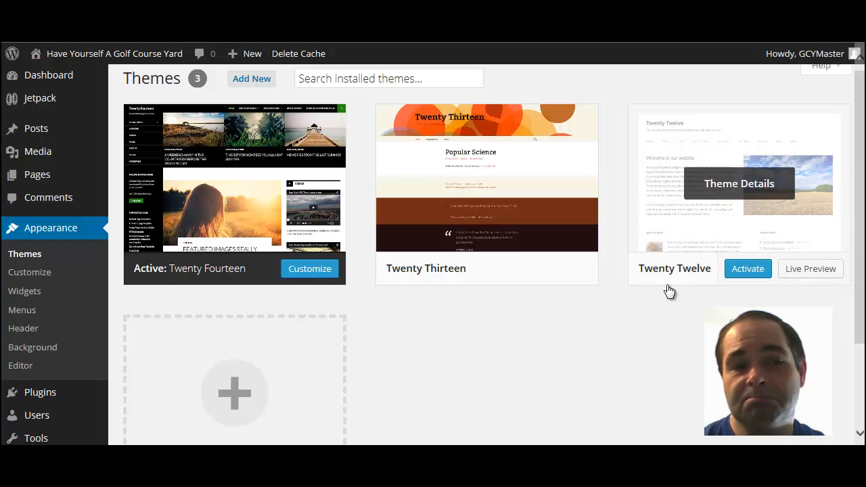
mouse_move(419, 118)
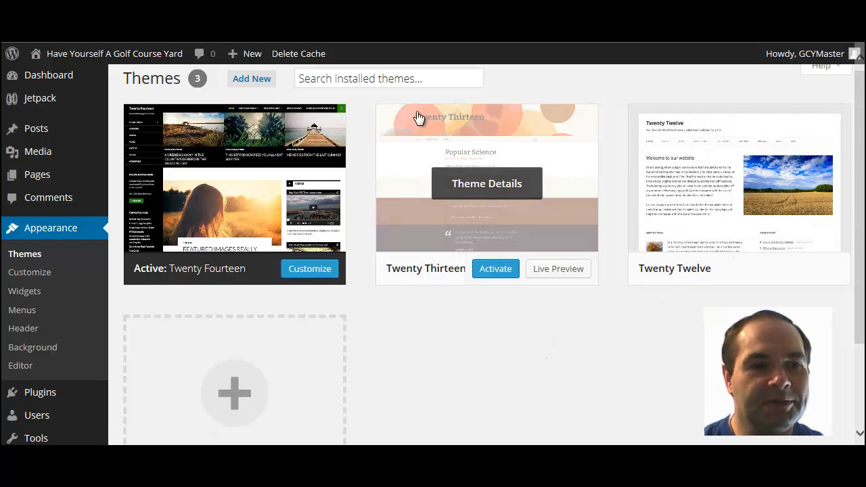
Step: Search the installed themes for 'asteroids' to find an installed Asteroid theme
left_click(393, 80)
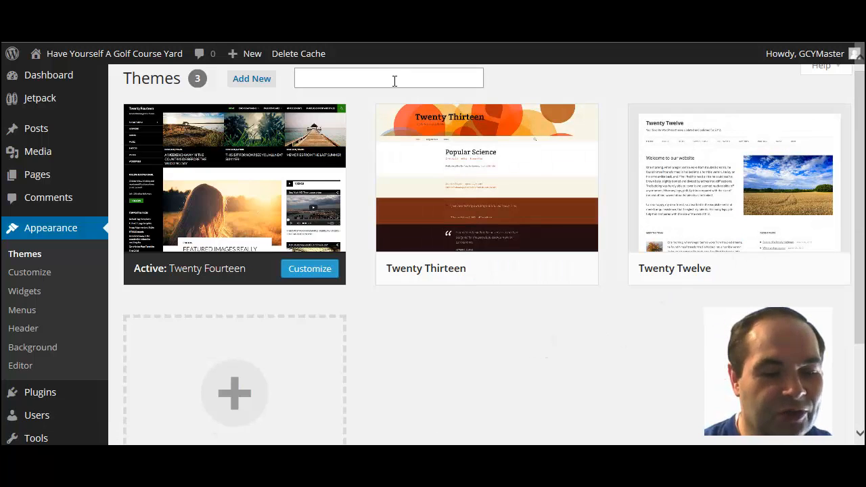
type("as")
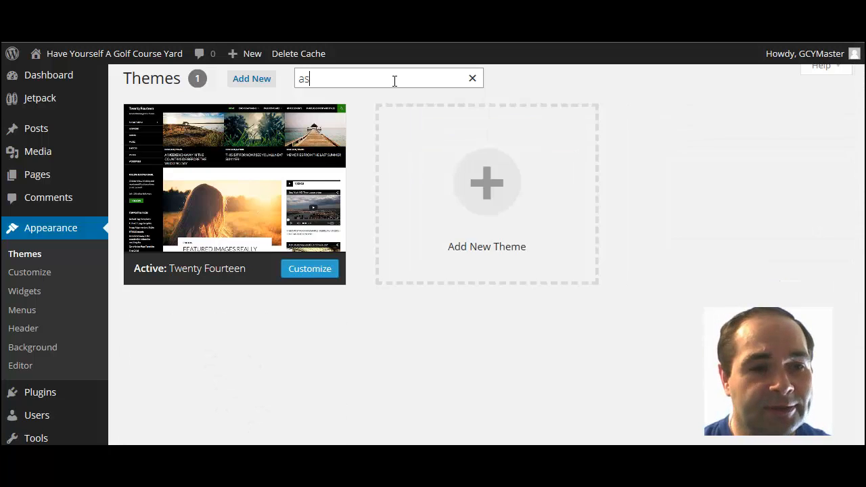
type("teroid")
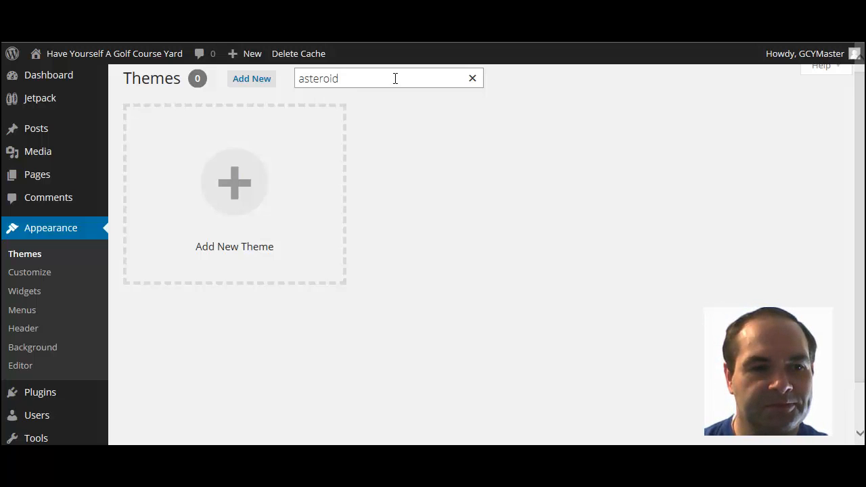
scroll(474, 132, "down", 2)
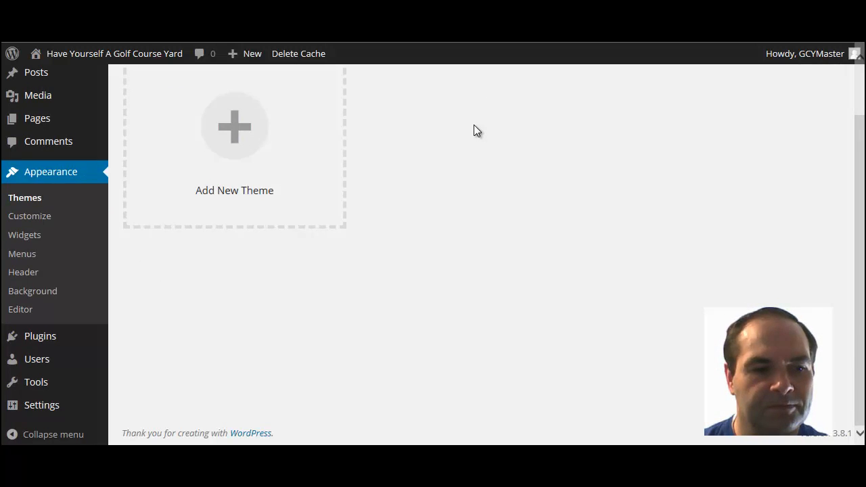
scroll(473, 131, "up", 2)
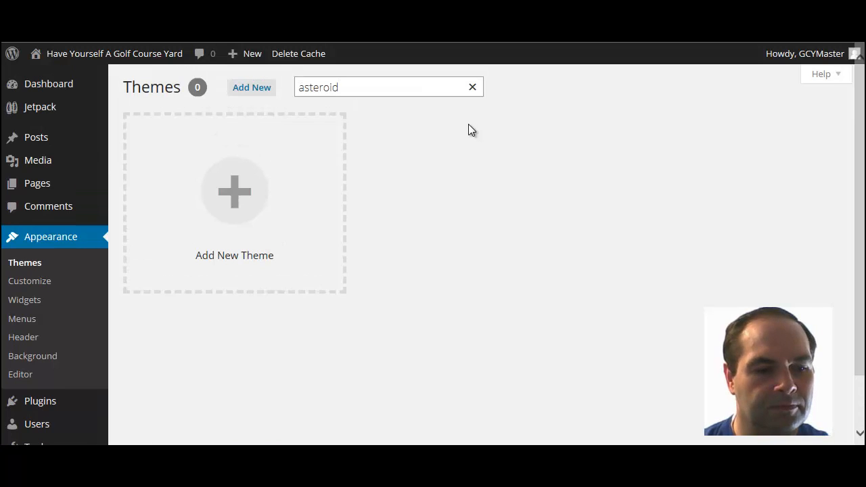
type("s")
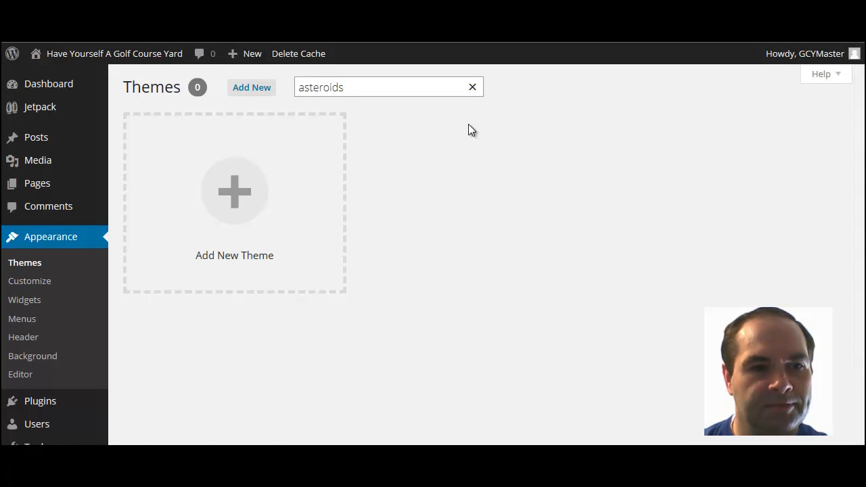
Step: On the Install Themes page, enter 'asteroid' in the keyword search box
left_click(245, 95)
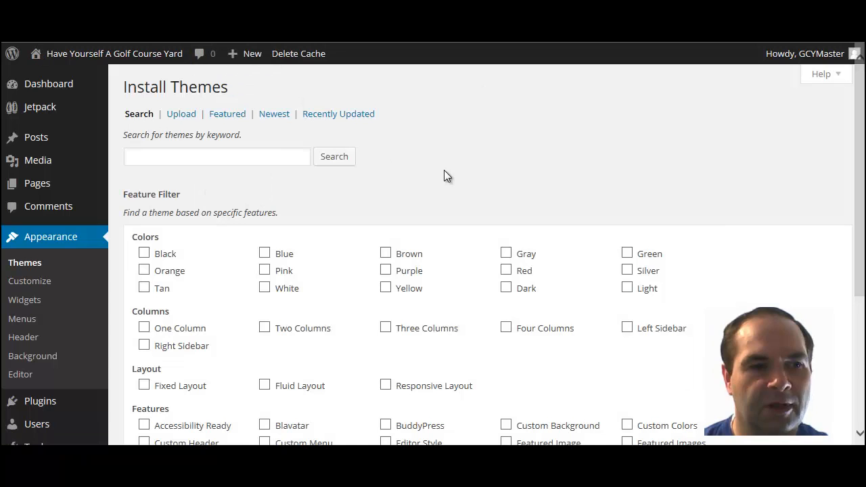
left_click(238, 157)
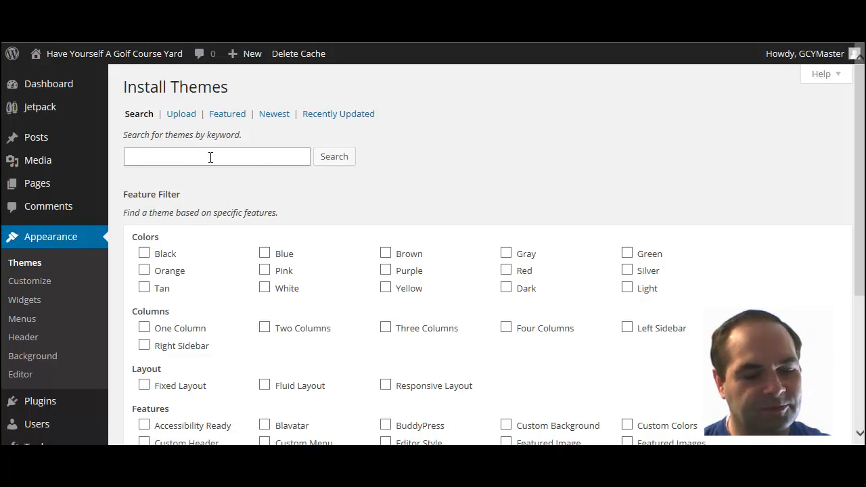
scroll(215, 234, "down", 2)
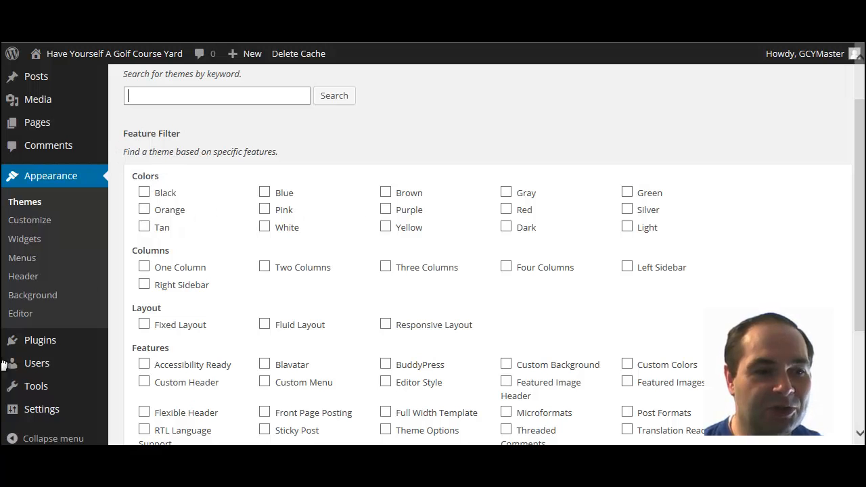
scroll(255, 277, "down", 2)
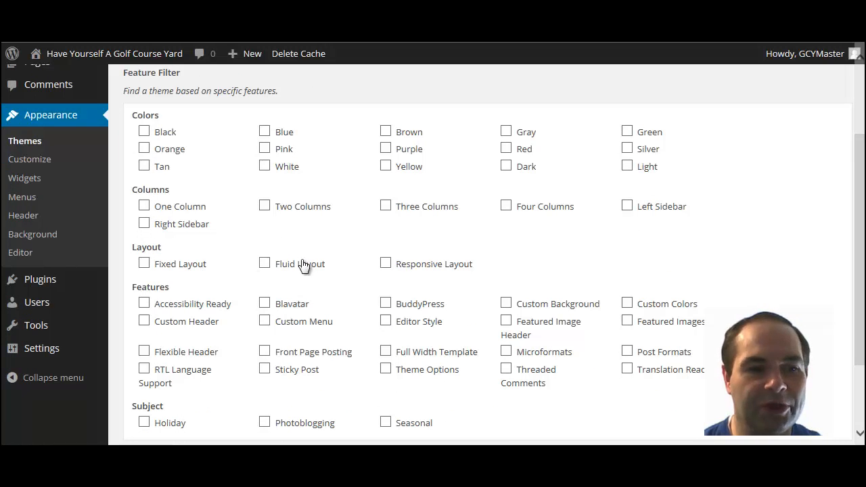
scroll(389, 266, "down", 2)
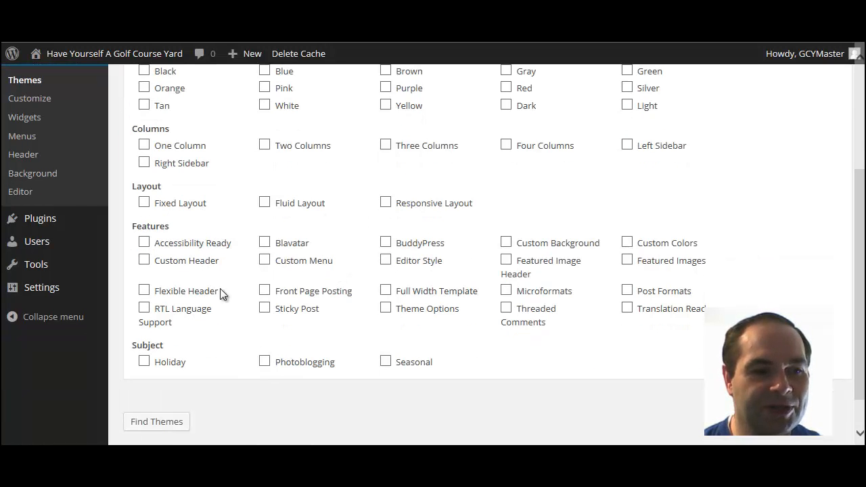
scroll(298, 306, "up", 6)
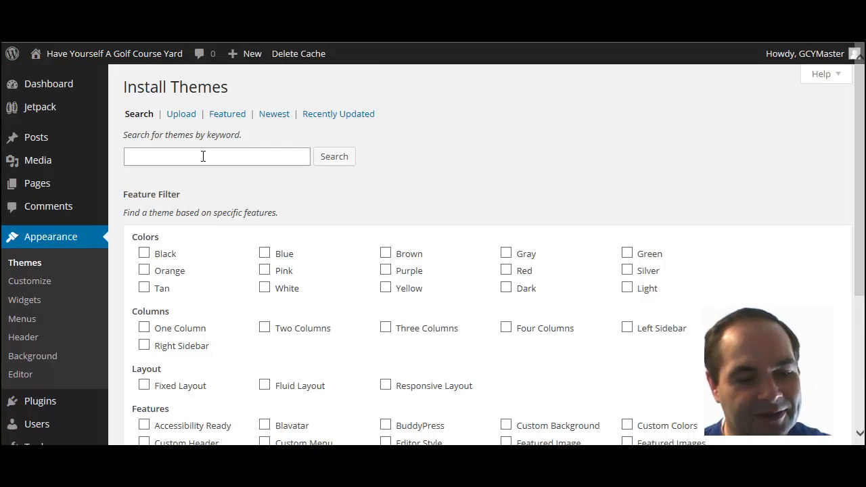
type("asteroid")
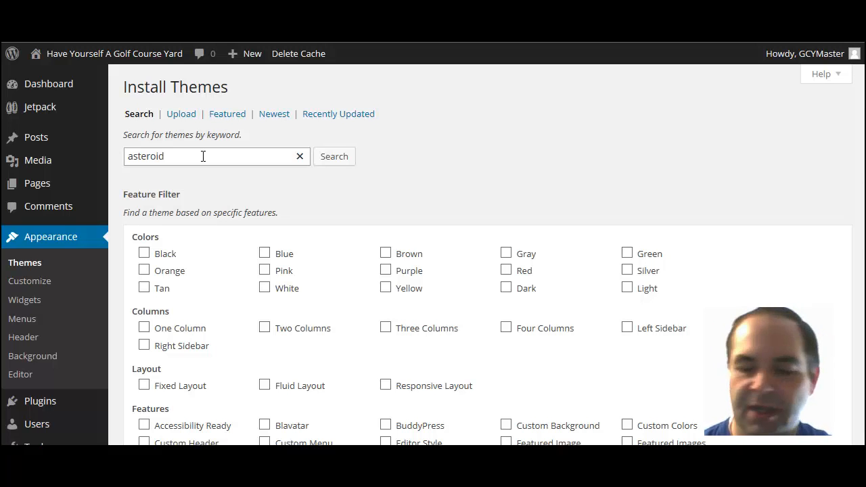
Step: Search the theme directory for 'asteroid' and expand the Asteroid 1.1.5 details
left_click(347, 159)
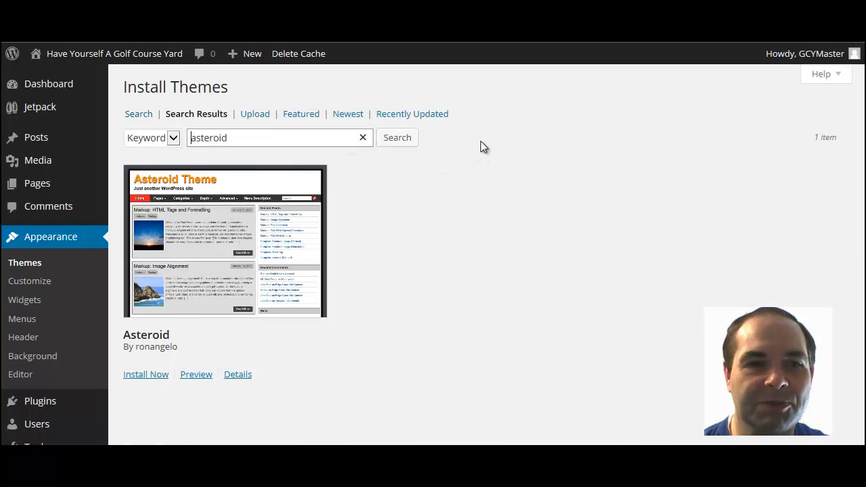
scroll(433, 219, "down", 1)
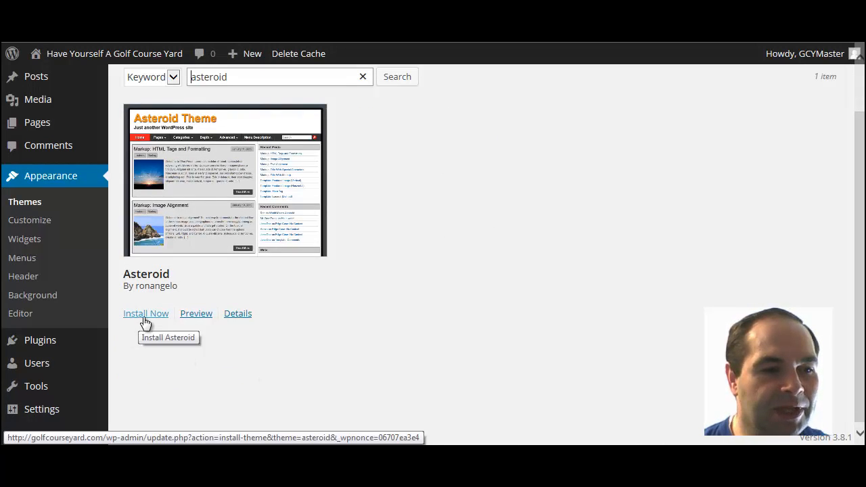
left_click(238, 314)
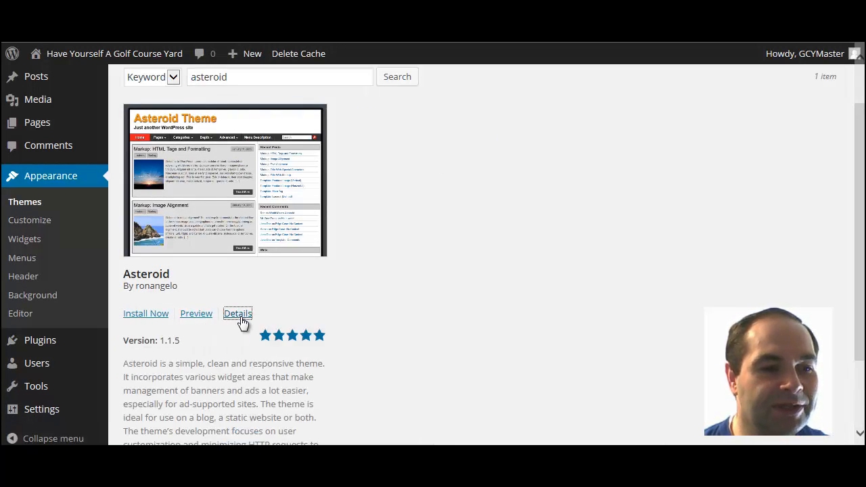
scroll(342, 331, "down", 2)
scroll(270, 293, "up", 3)
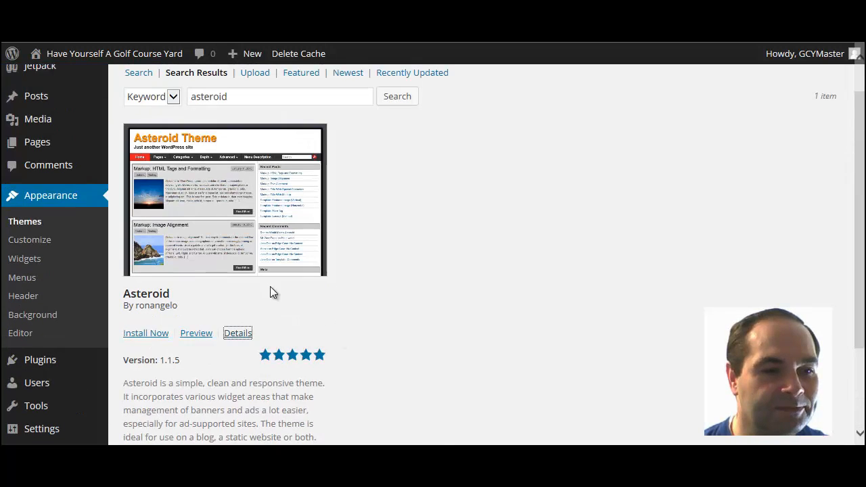
Step: Preview the Asteroid theme's look, then close the preview
left_click(201, 335)
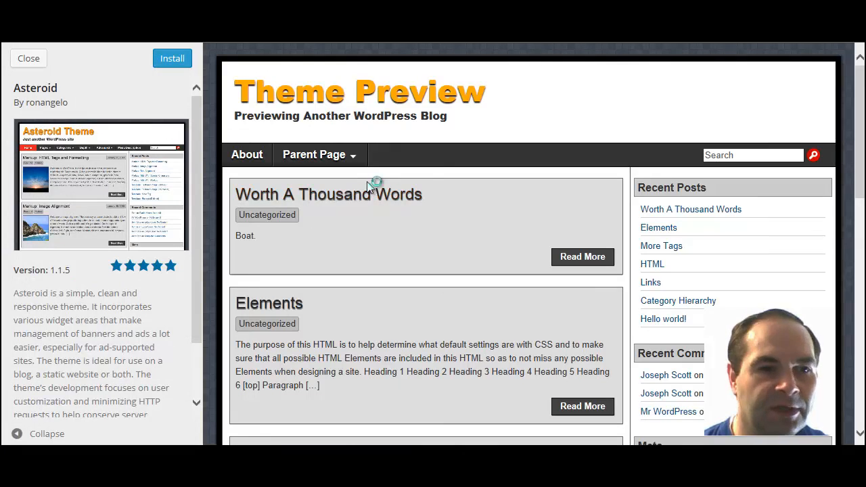
scroll(503, 168, "down", 3)
scroll(503, 168, "up", 4)
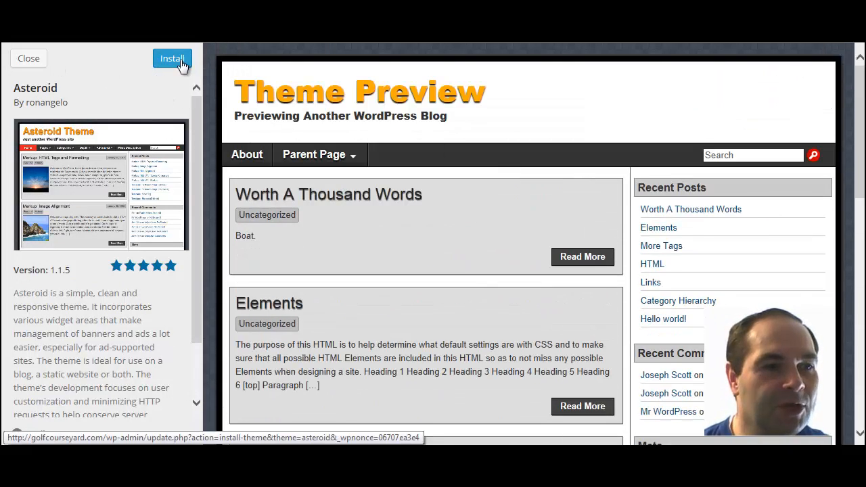
left_click(29, 59)
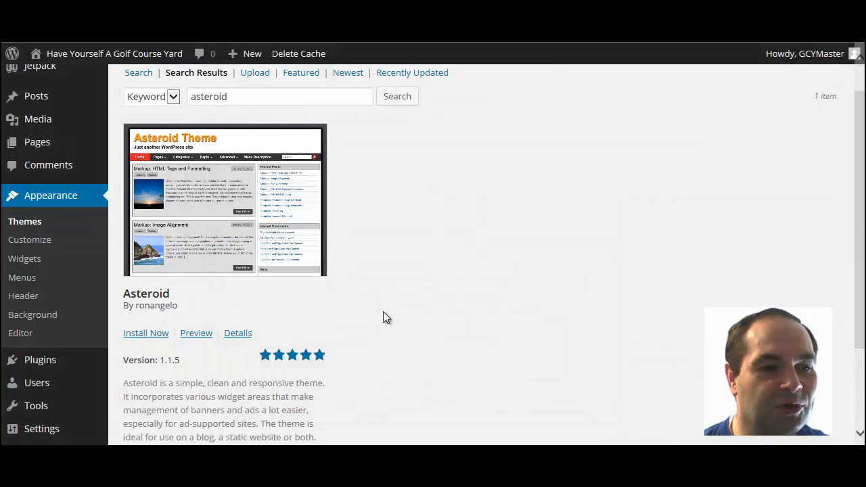
Step: Install the Asteroid 1.1.5 theme while checking the live site's home page
left_click(146, 338)
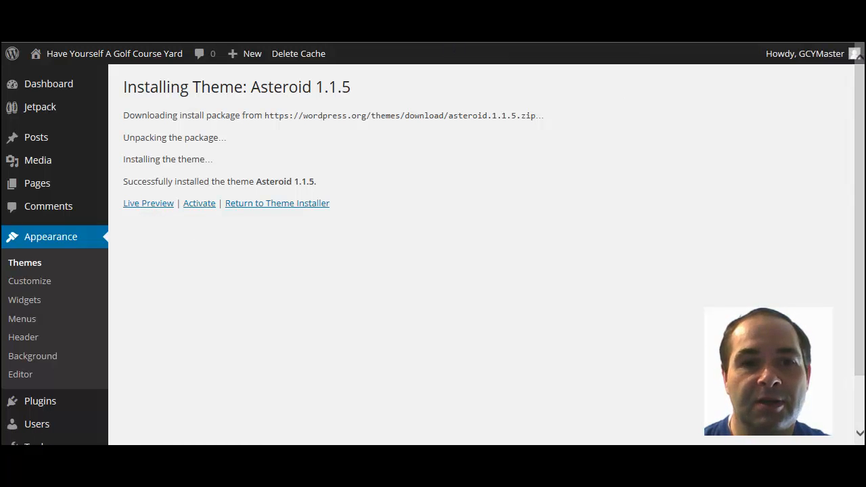
left_click(666, 40)
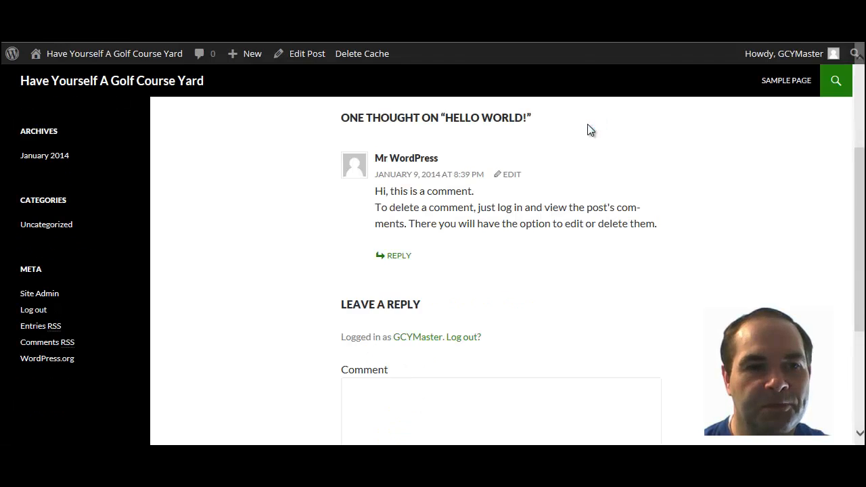
scroll(636, 153, "up", 3)
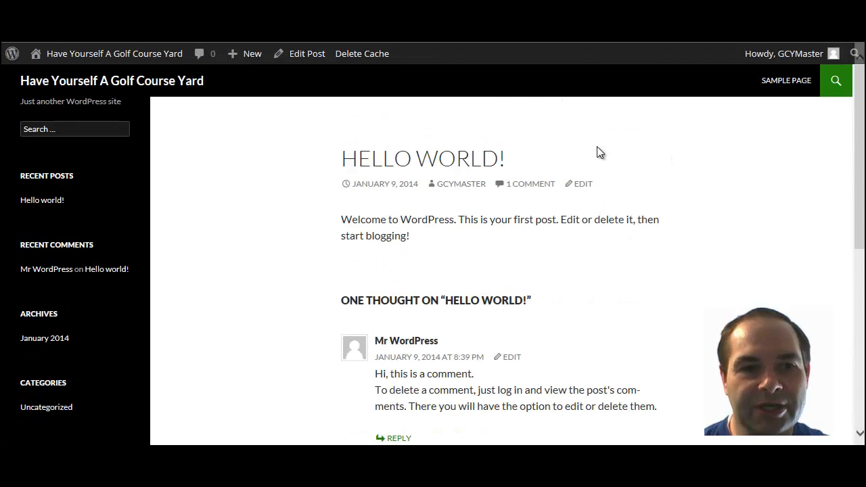
left_click(161, 82)
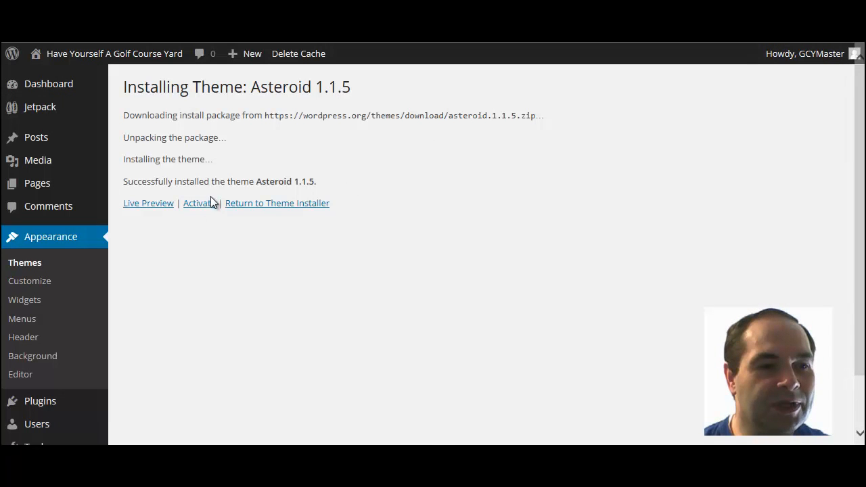
Step: Activate the Asteroid theme and view its style.css in the theme editor
left_click(200, 204)
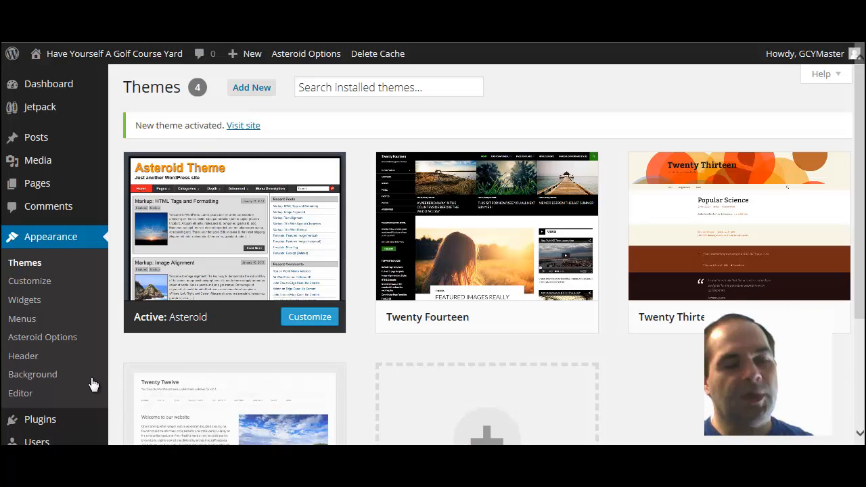
left_click(20, 399)
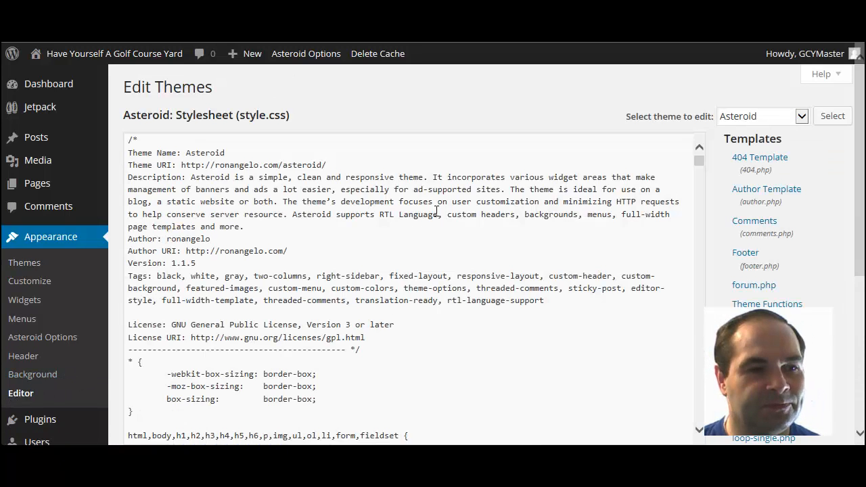
Step: Open Asteroid's forum.php template in the theme editor and look through it
left_click(754, 286)
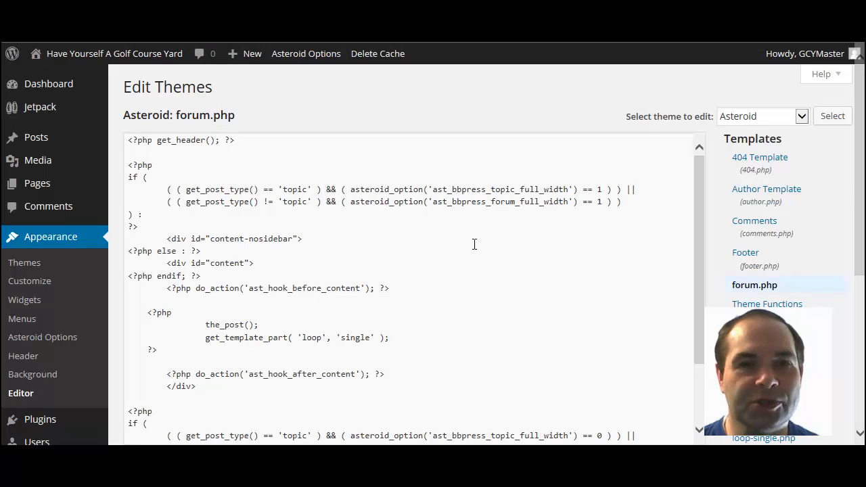
scroll(454, 227, "down", 1)
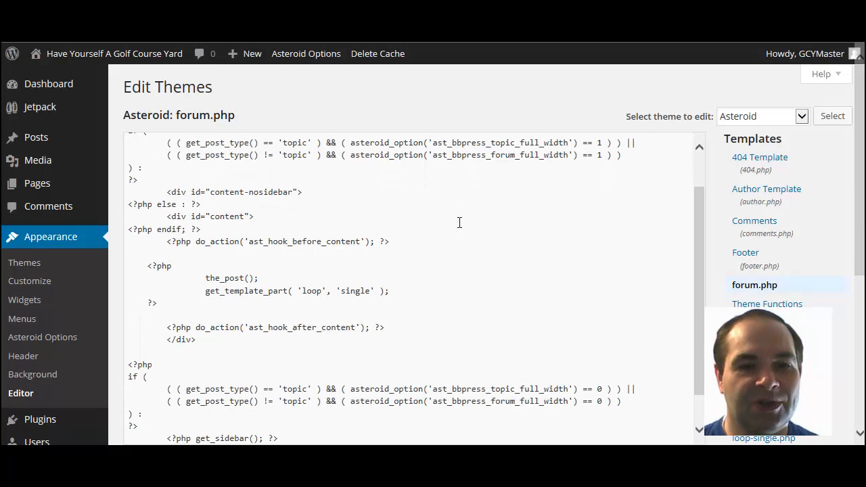
scroll(383, 245, "down", 3)
scroll(408, 245, "up", 5)
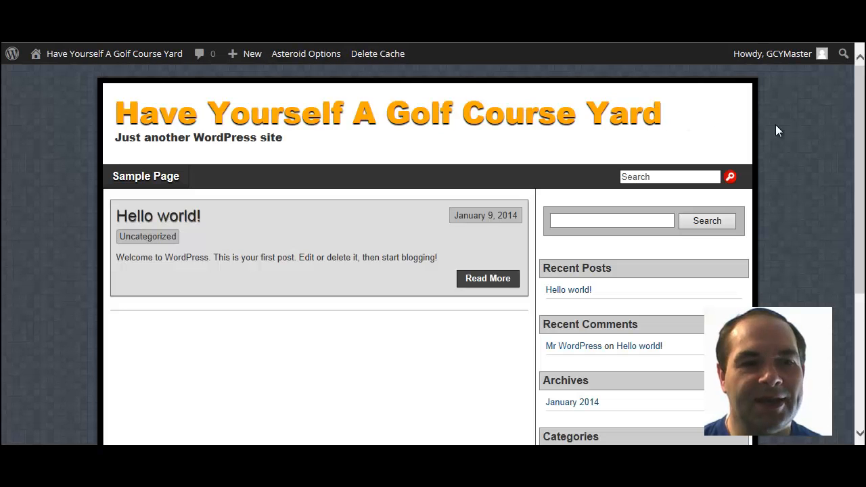
Step: Open the full Hello world! post in the Asteroid design and view its comment section
scroll(845, 120, "down", 3)
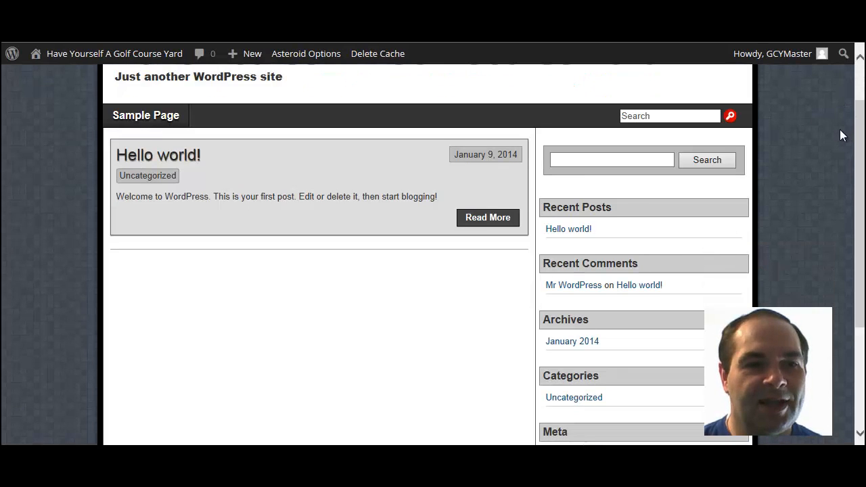
scroll(838, 142, "up", 3)
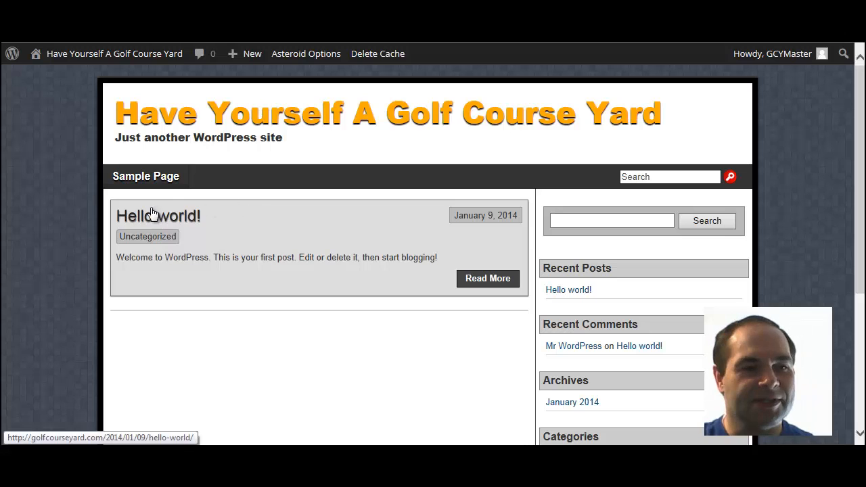
scroll(300, 194, "down", 1)
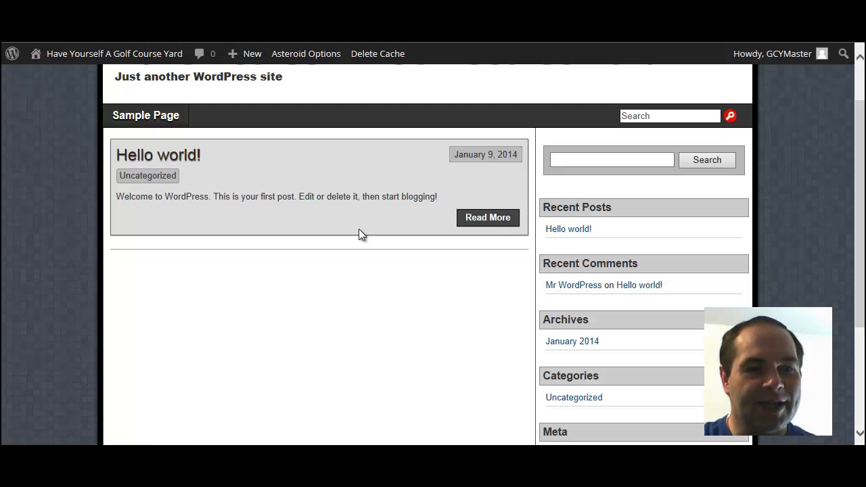
left_click(485, 220)
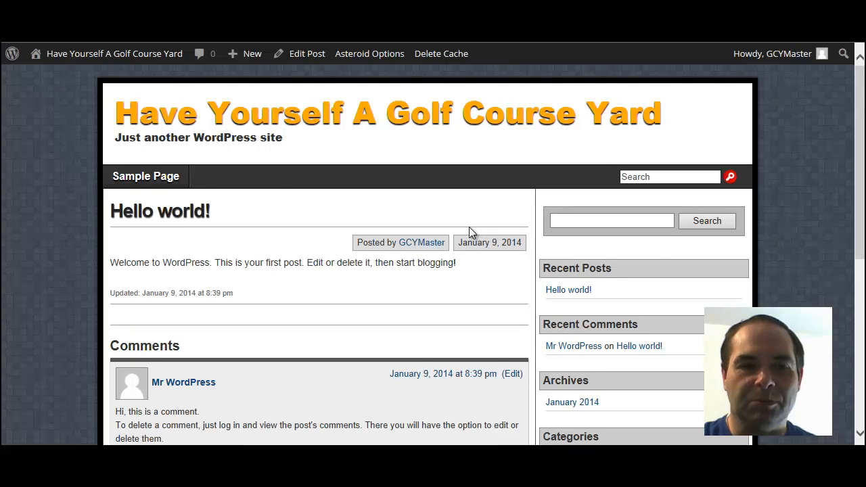
scroll(469, 226, "down", 3)
scroll(470, 237, "down", 3)
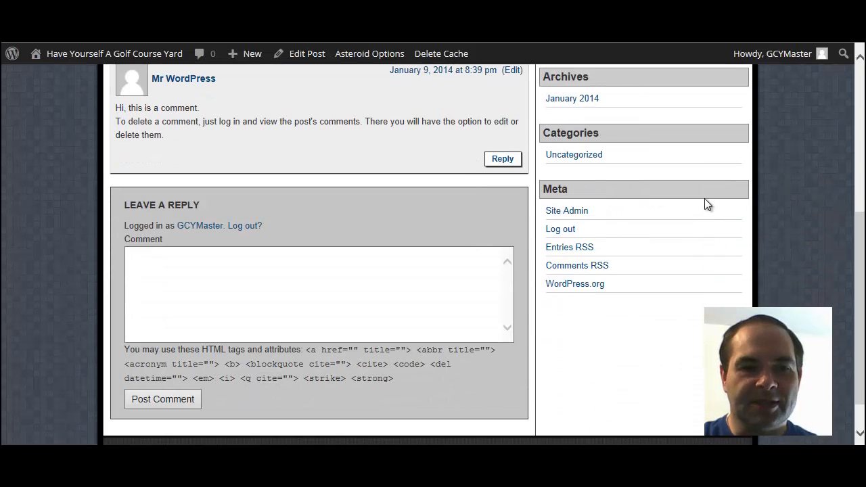
scroll(704, 198, "up", 5)
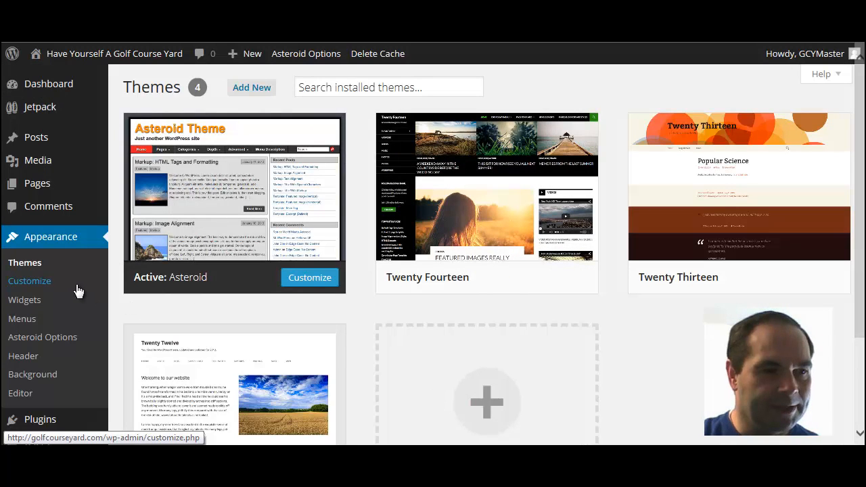
Step: In the Customizer, set the tagline to 'A blog for lawns, yards, and gardening' and hide header text
left_click(46, 281)
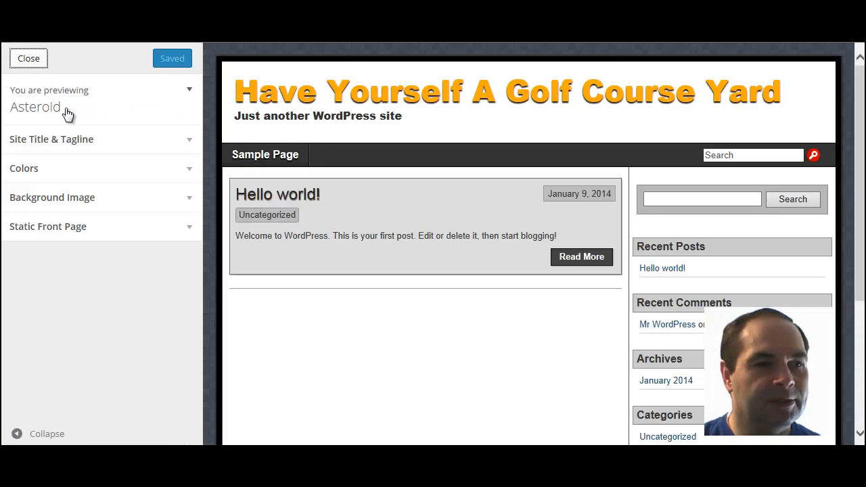
left_click(189, 143)
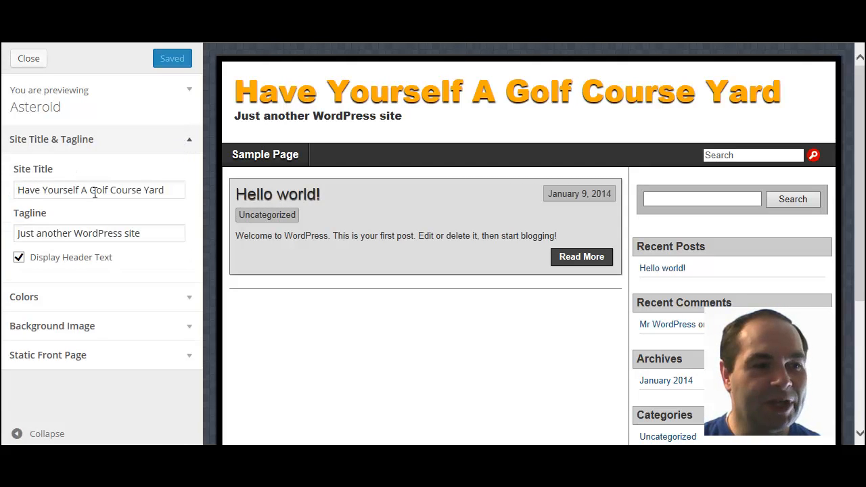
left_click(36, 233)
right_click(36, 233)
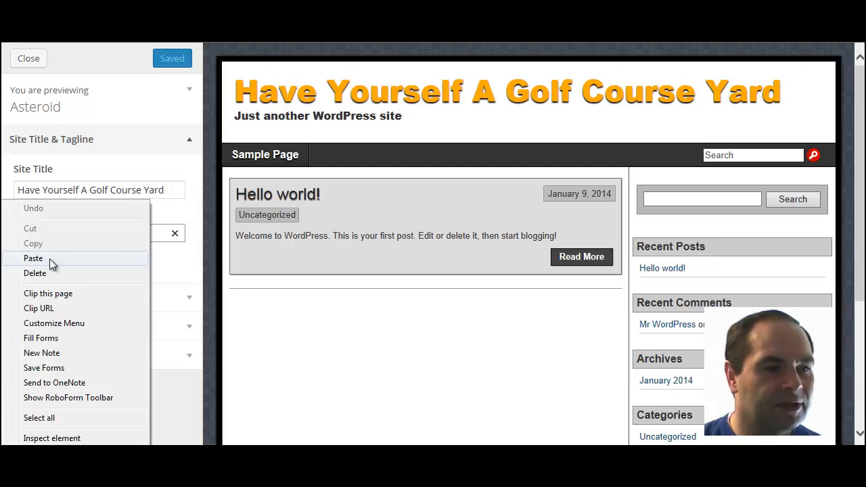
left_click(55, 419)
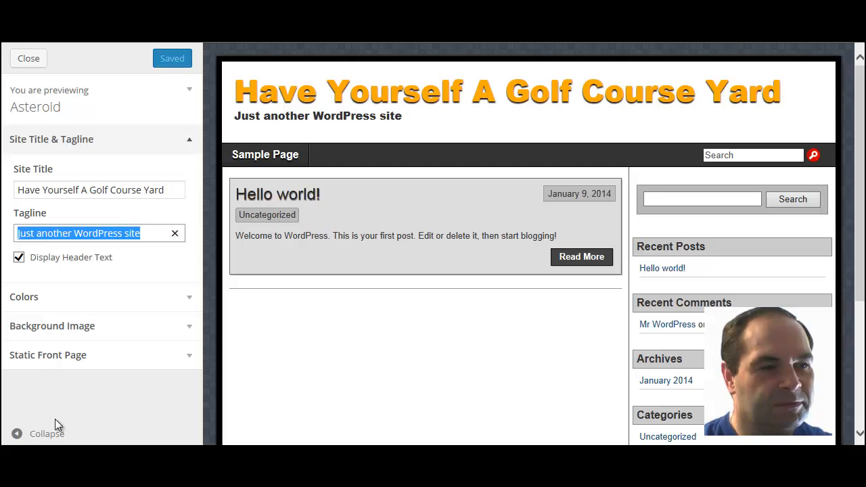
type("A")
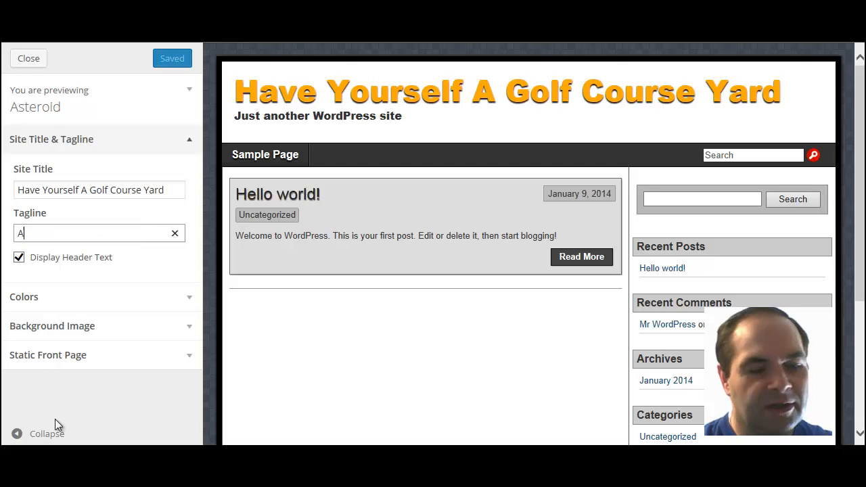
type(" blog for yar")
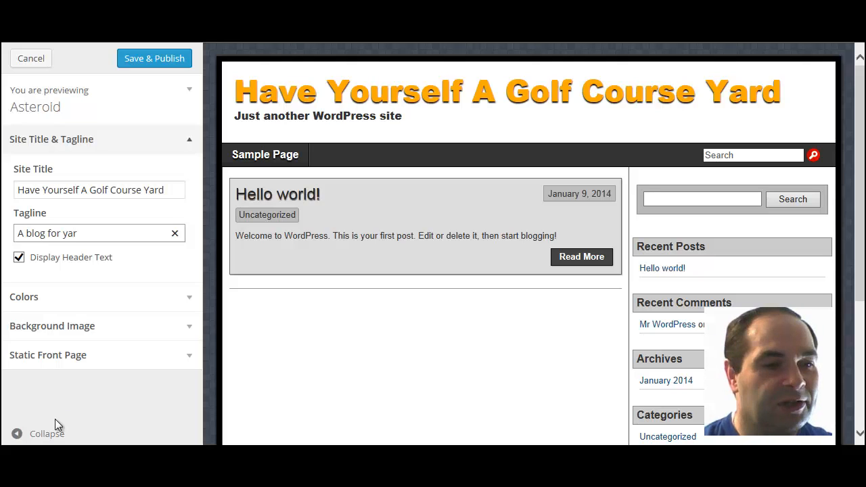
key("BackSpace")
key("BackSpace")
key("BackSpace")
type("law")
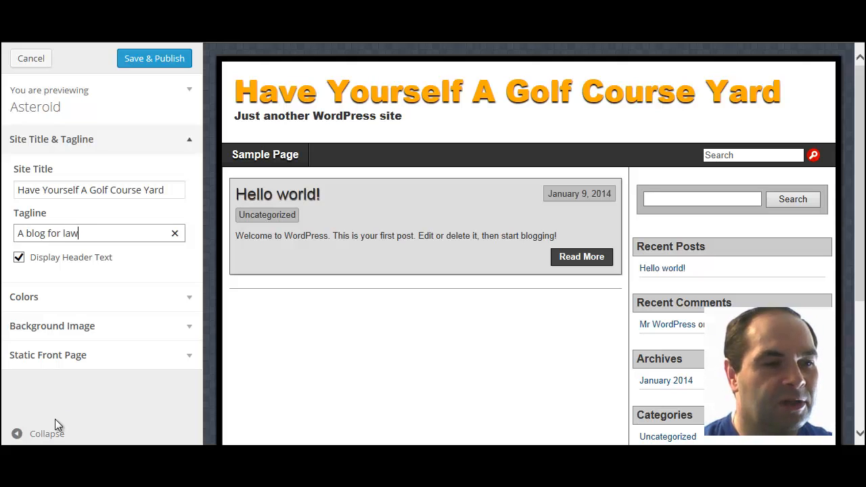
type("n,")
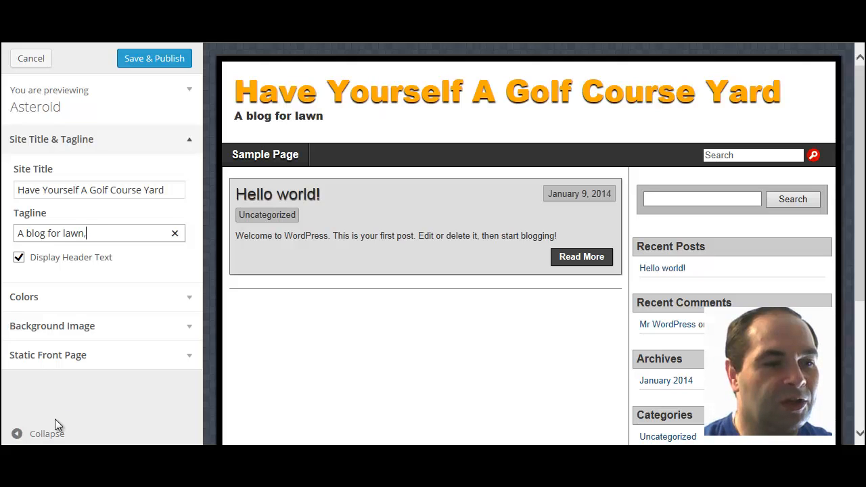
type(" yard")
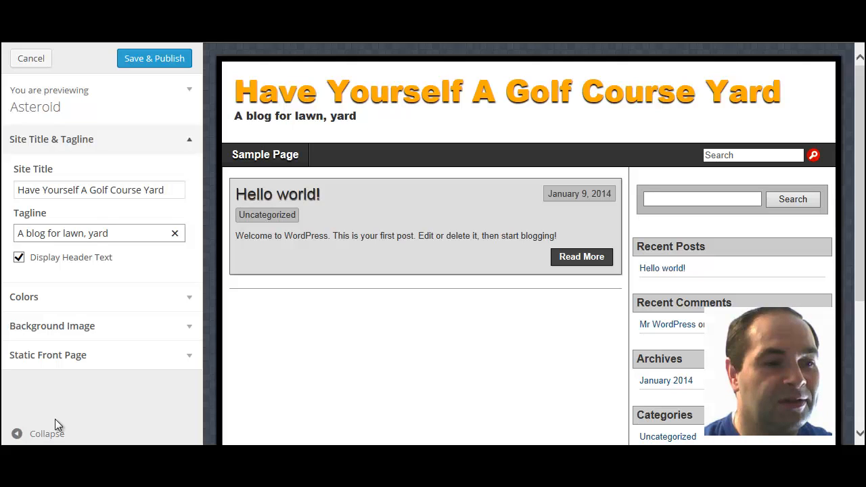
type(", and")
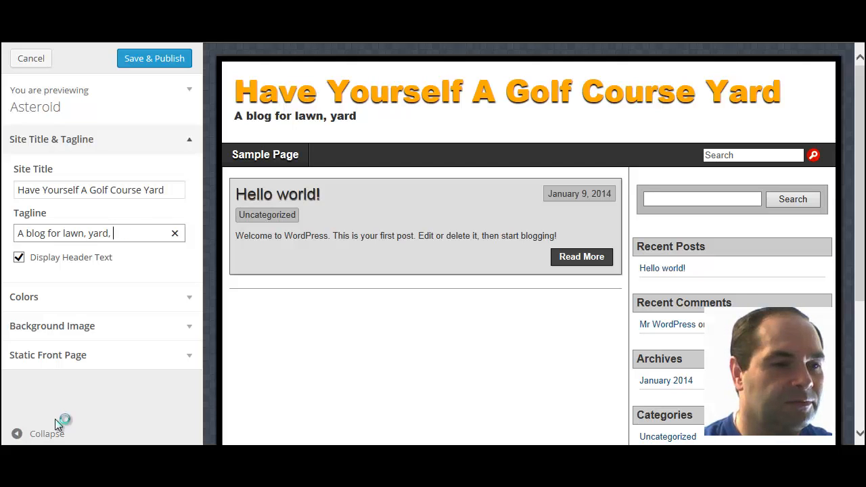
key("BackSpace")
key("BackSpace")
key("BackSpace")
key("BackSpace")
key("BackSpace")
key("BackSpace")
key("BackSpace")
key("BackSpace")
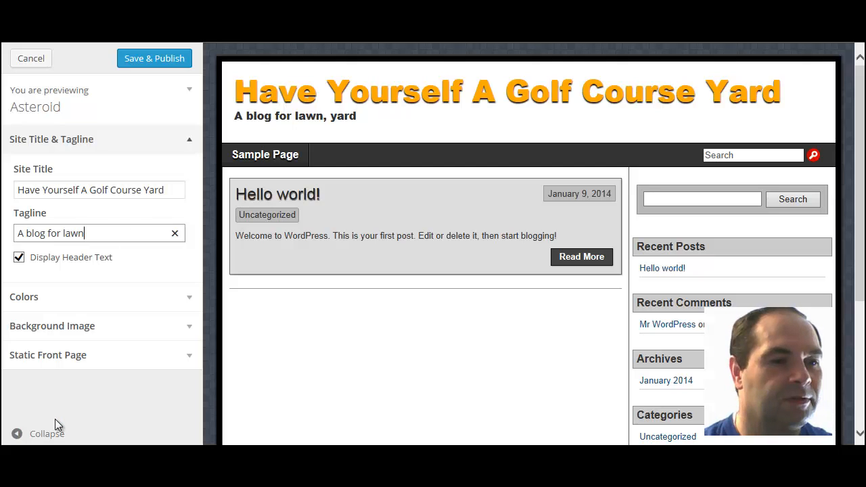
type("s, yar")
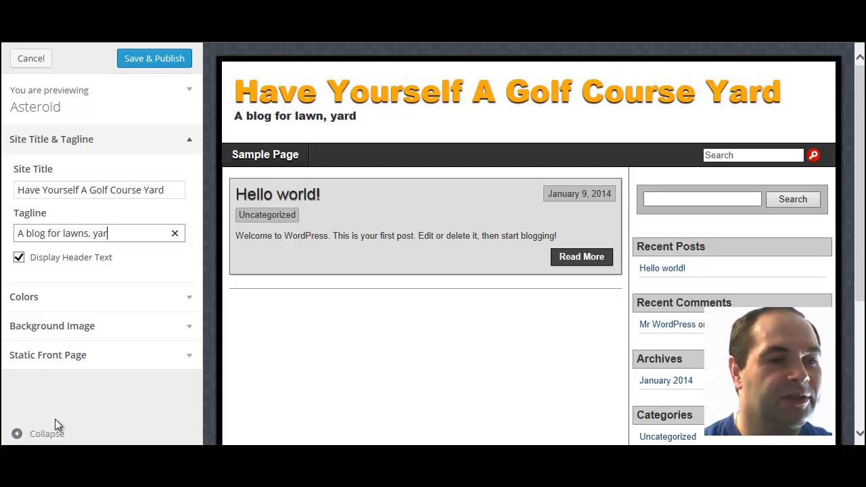
type("ds, a")
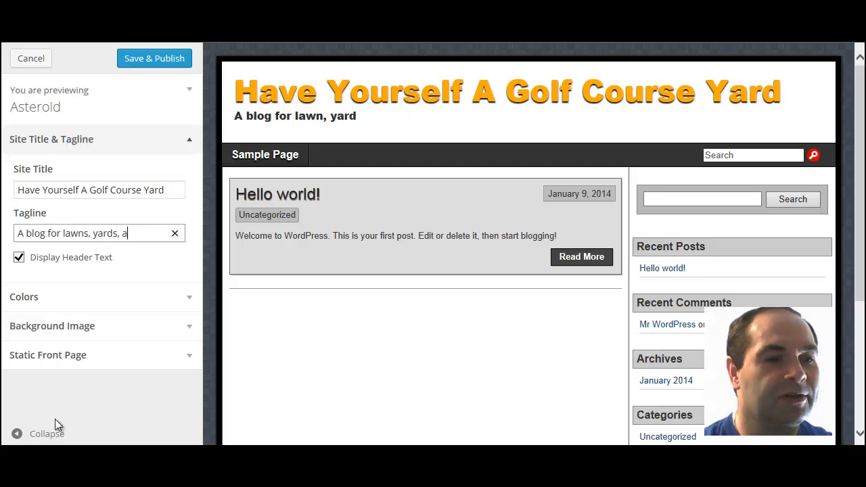
type("nd gard")
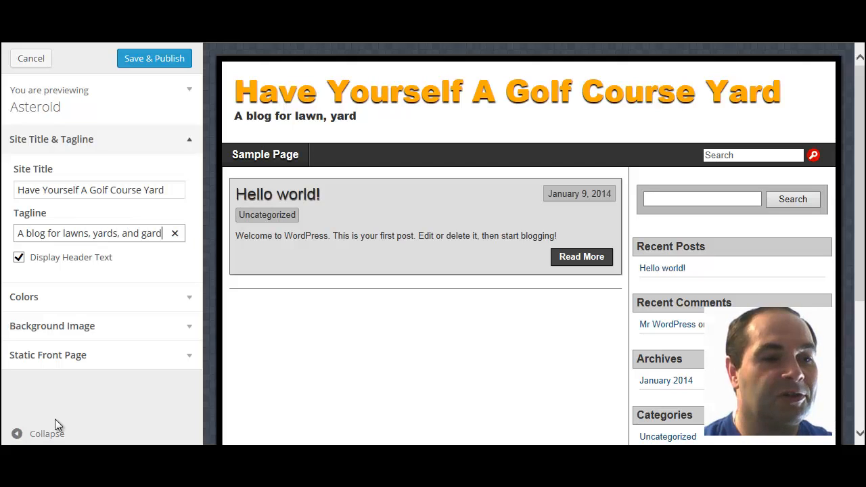
type("ening")
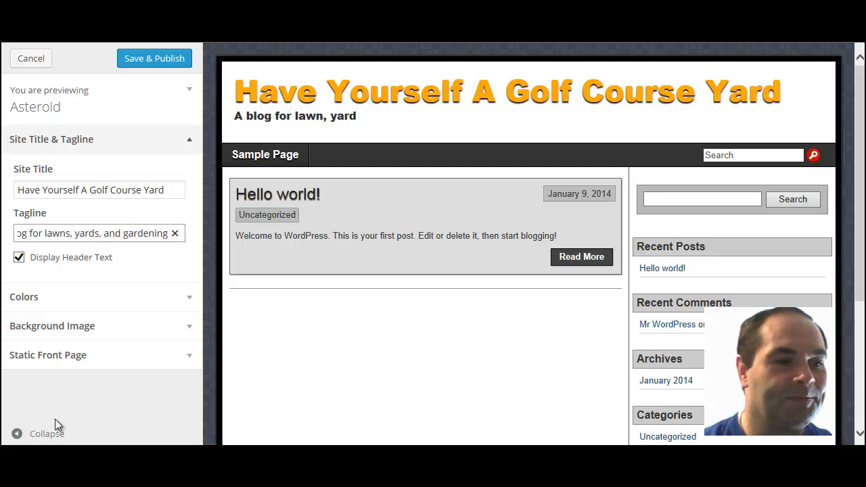
left_click(19, 261)
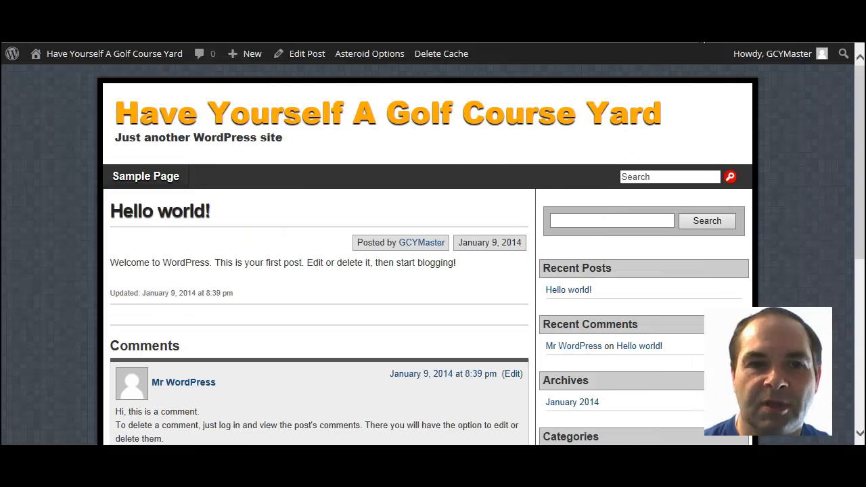
Step: Clear the site cache with Delete Cache in the admin bar
left_click(441, 55)
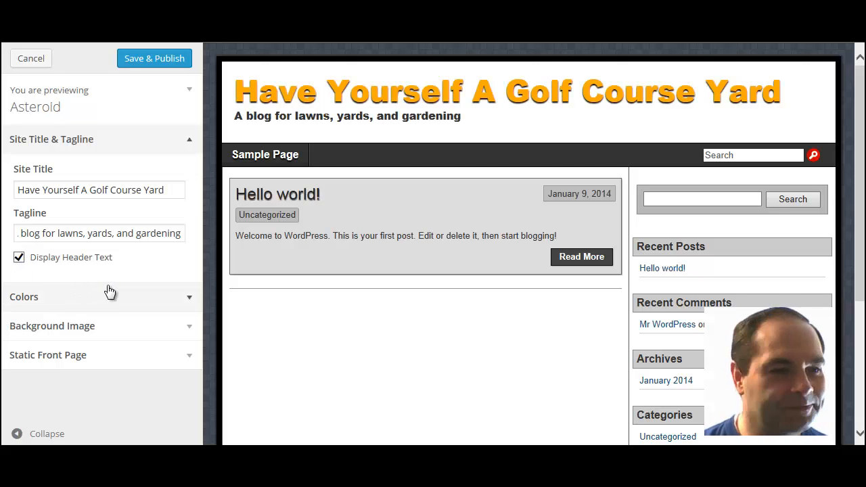
left_click(190, 303)
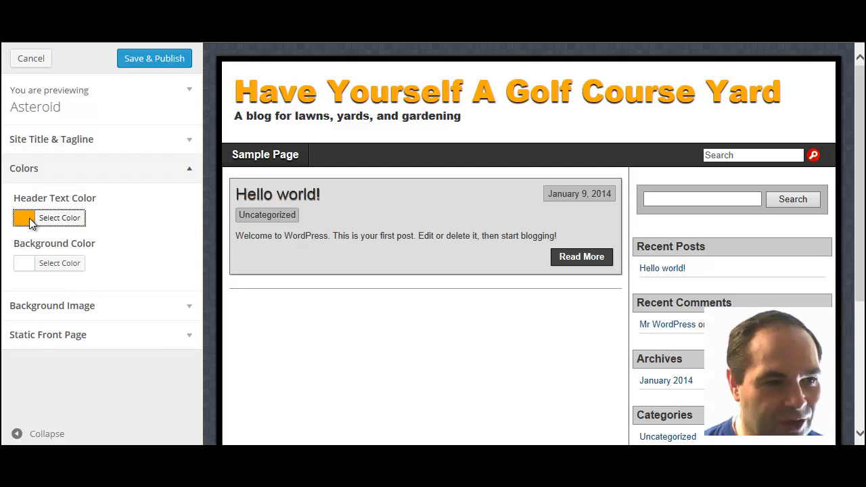
left_click(31, 217)
left_click_drag(34, 245, 86, 290)
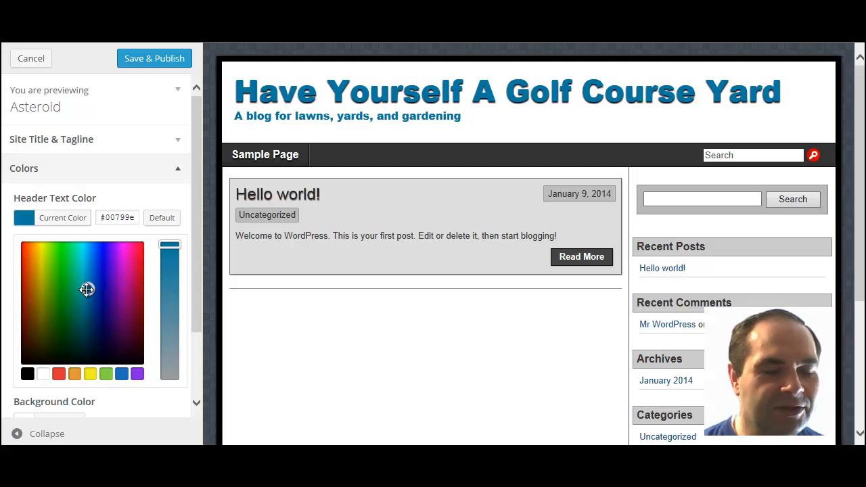
scroll(196, 273, "down", 3)
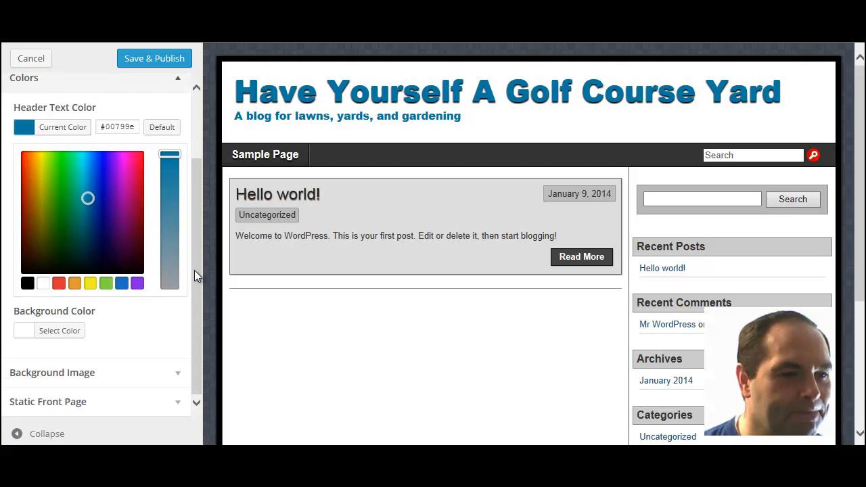
left_click(29, 327)
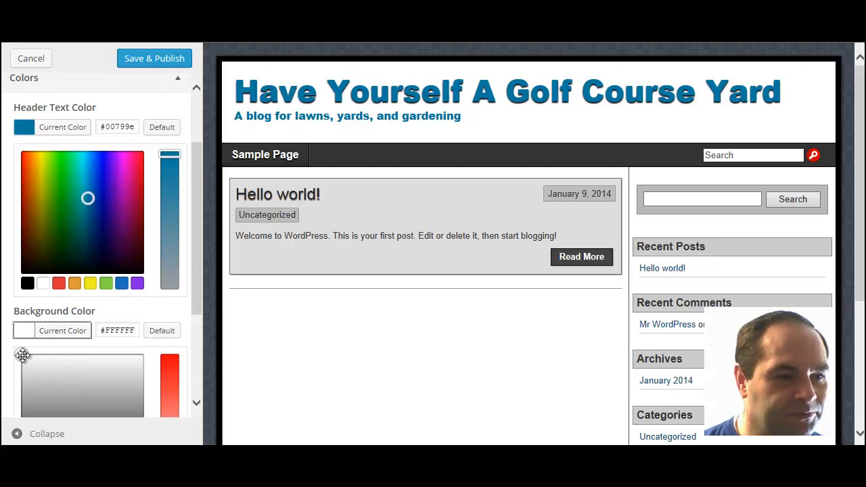
left_click_drag(18, 355, 43, 375)
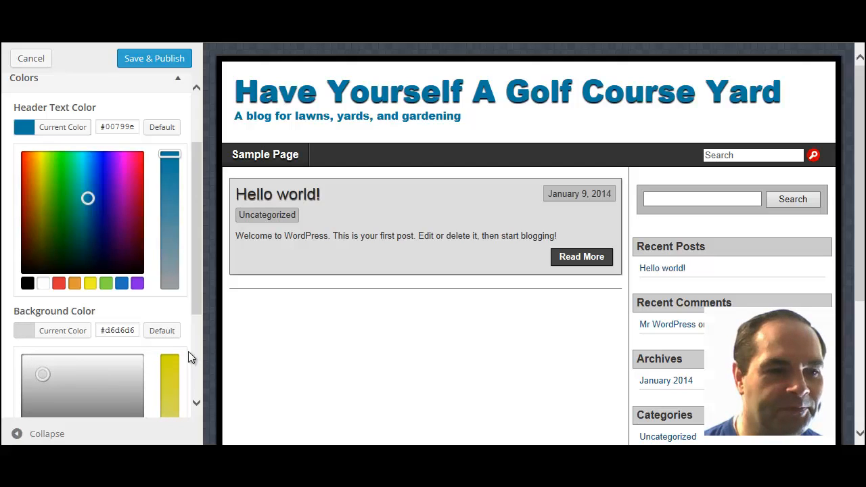
left_click_drag(195, 260, 198, 366)
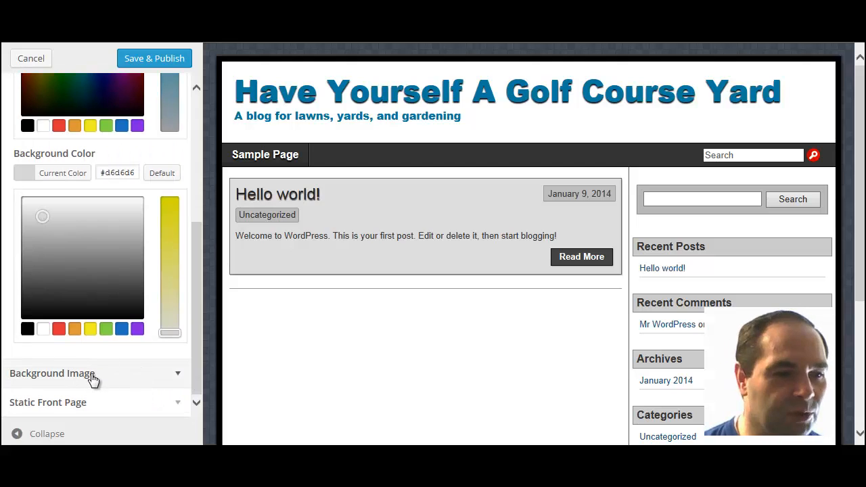
Step: Review the Background Image and Static Front Page options, keeping 'Your latest posts' as the front page
left_click(124, 373)
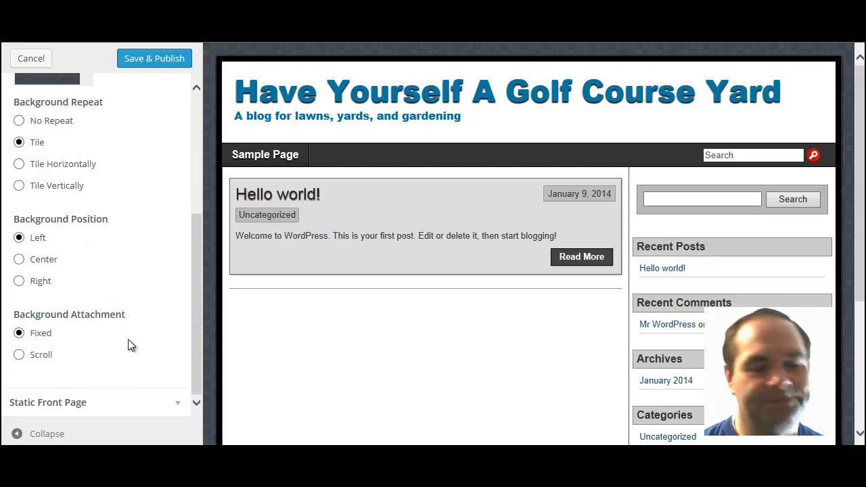
left_click(159, 406)
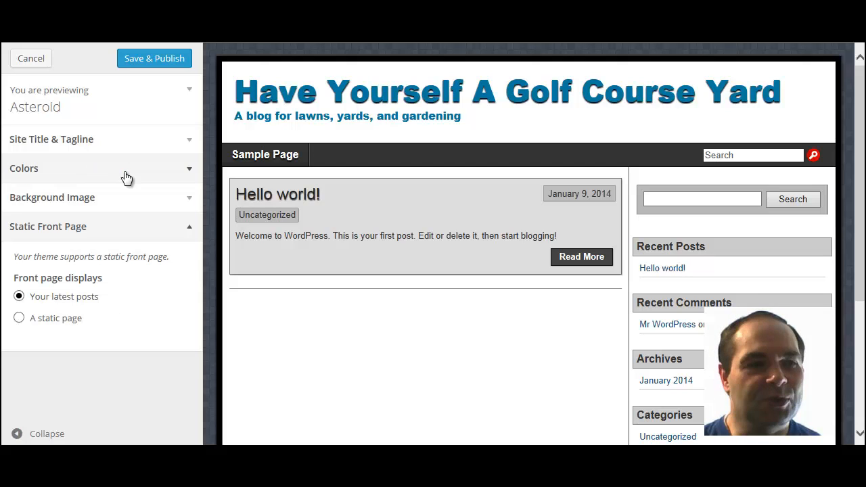
Step: Publish the Asteroid customizations (blue title, gardening tagline) and close the Customizer
left_click(164, 60)
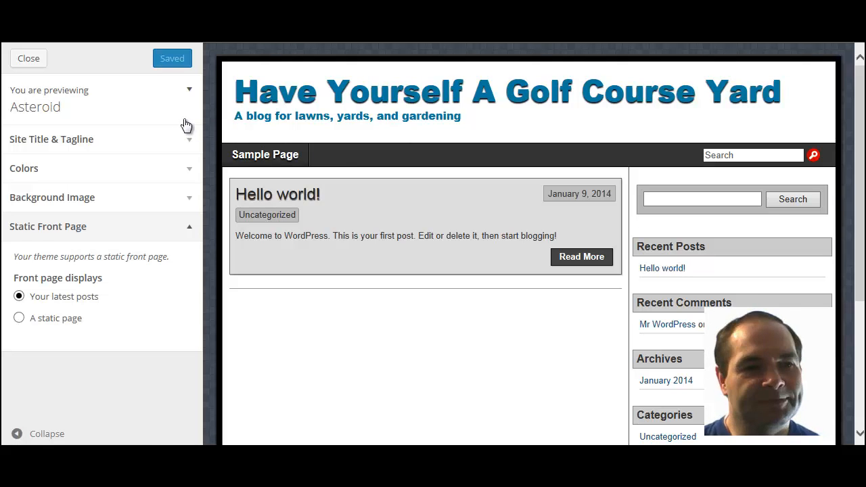
left_click(27, 61)
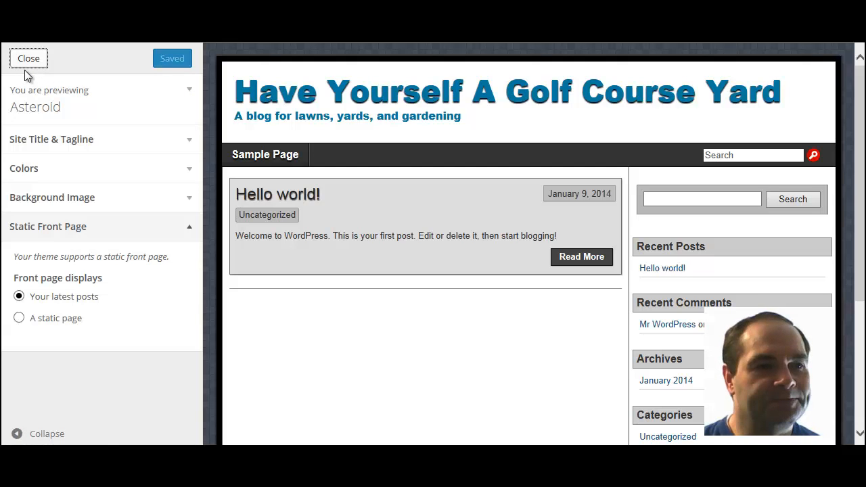
left_click(27, 63)
Step: Trash the default 'Hello world!' post from the All Posts list
scroll(108, 196, "down", 3)
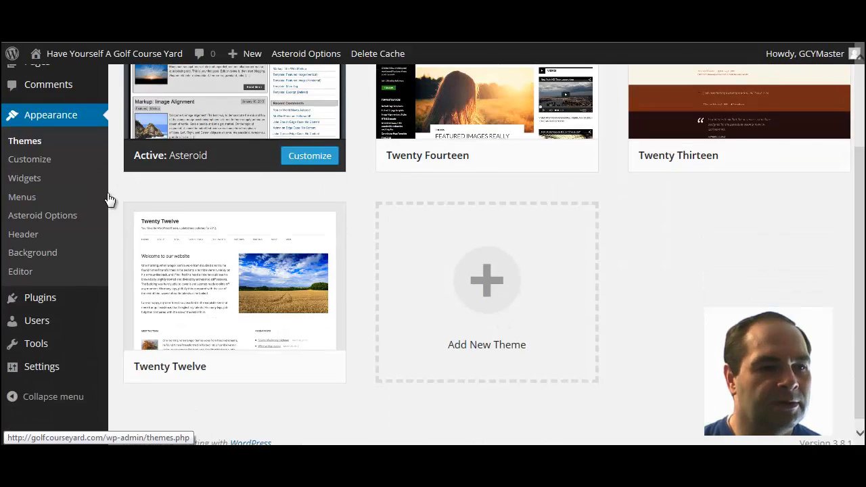
scroll(107, 173, "up", 3)
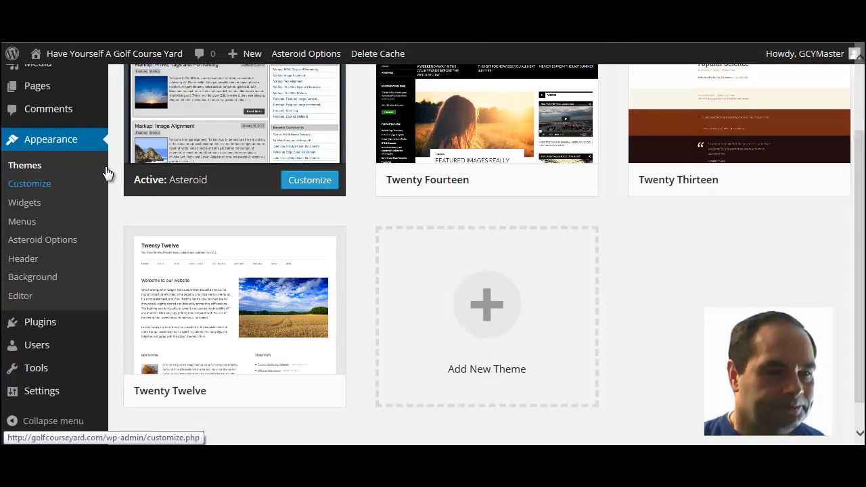
mouse_move(106, 169)
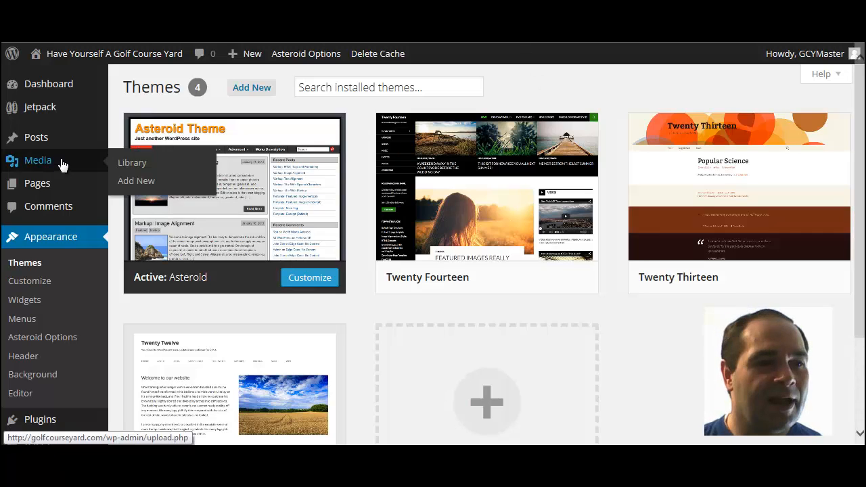
mouse_move(60, 142)
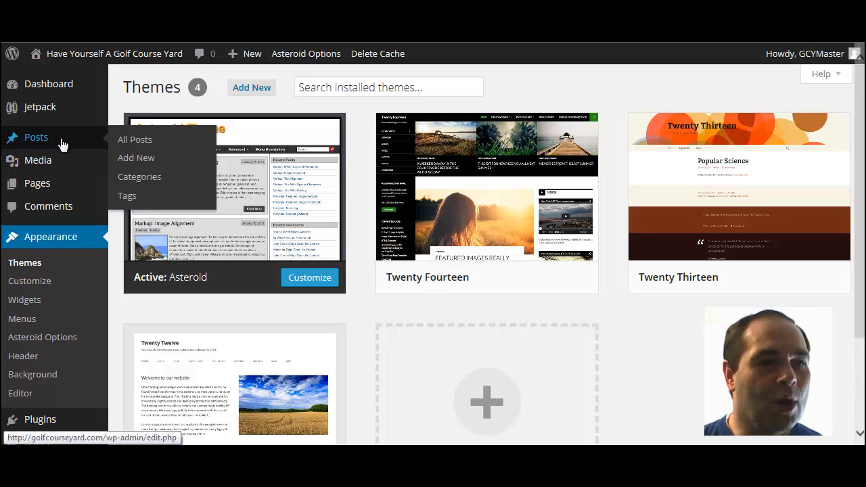
left_click(129, 140)
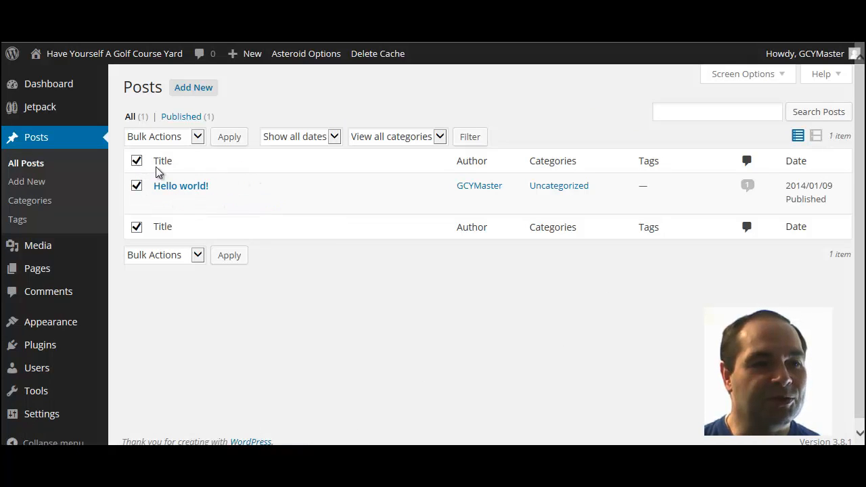
left_click(240, 205)
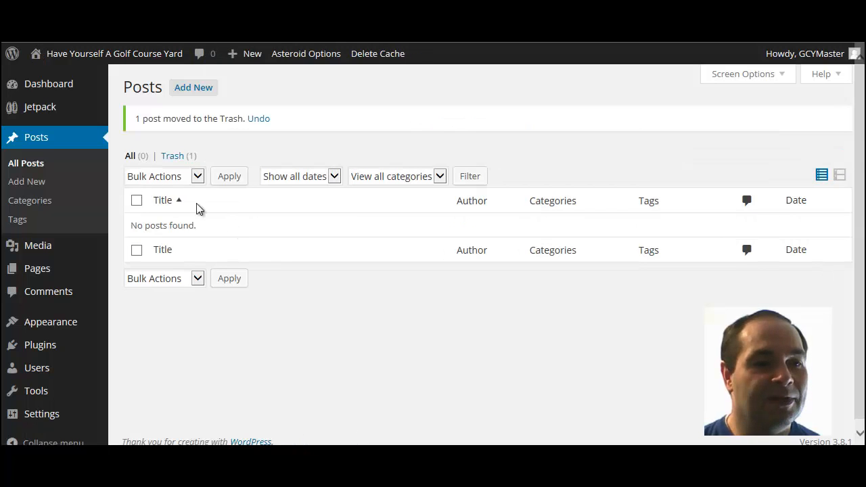
Step: Bulk-trash the Sample Page from All Pages, then view the empty Comments screen
mouse_move(47, 274)
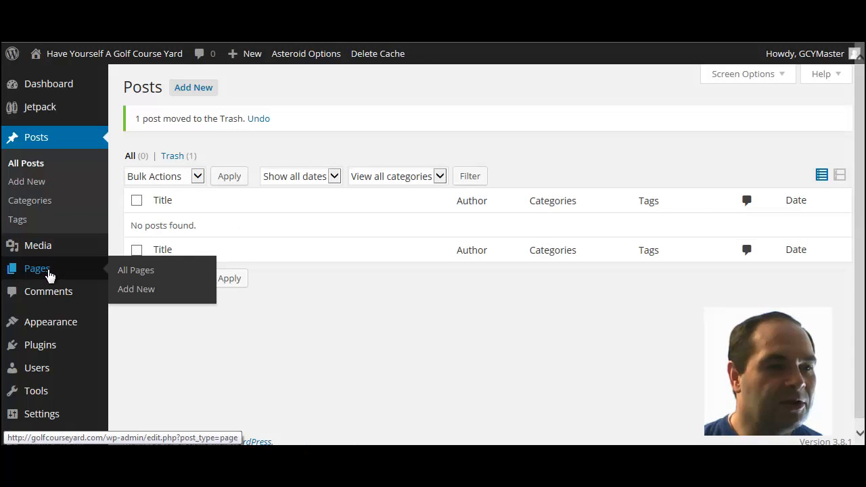
left_click(136, 271)
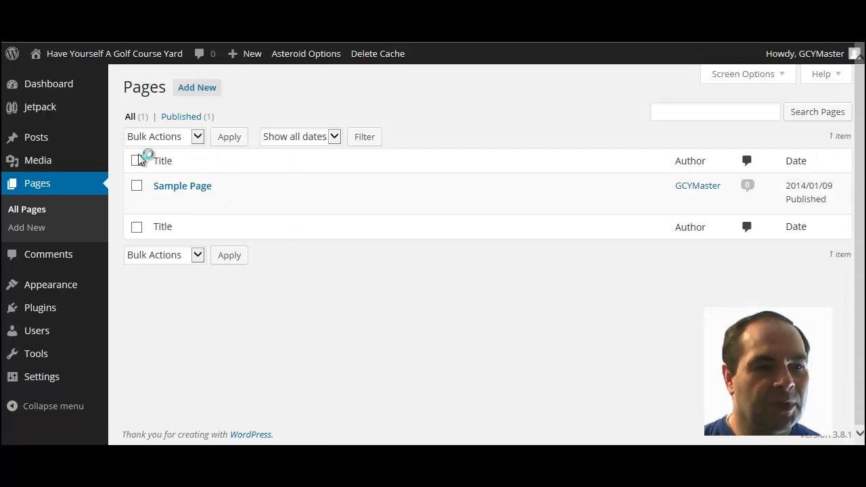
left_click(137, 161)
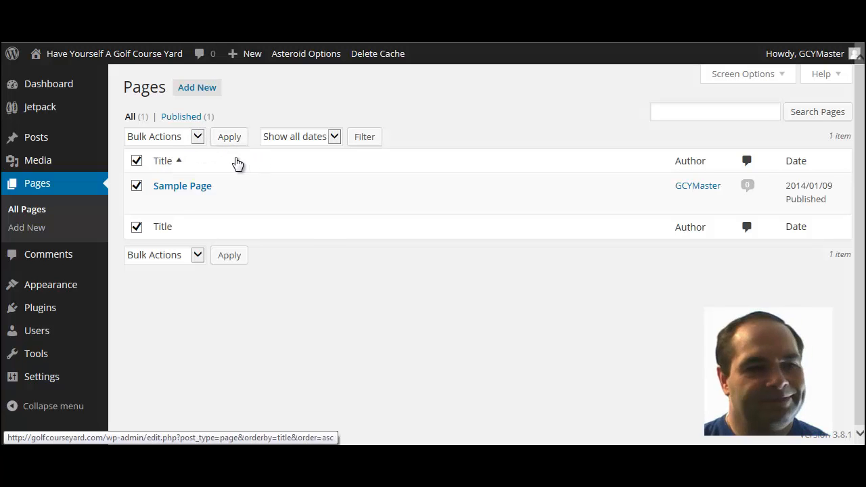
left_click(197, 255)
left_click(169, 284)
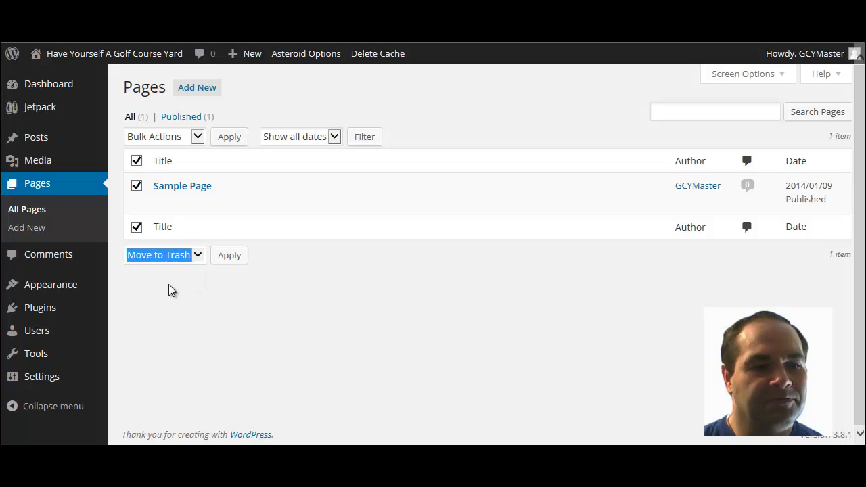
left_click(238, 265)
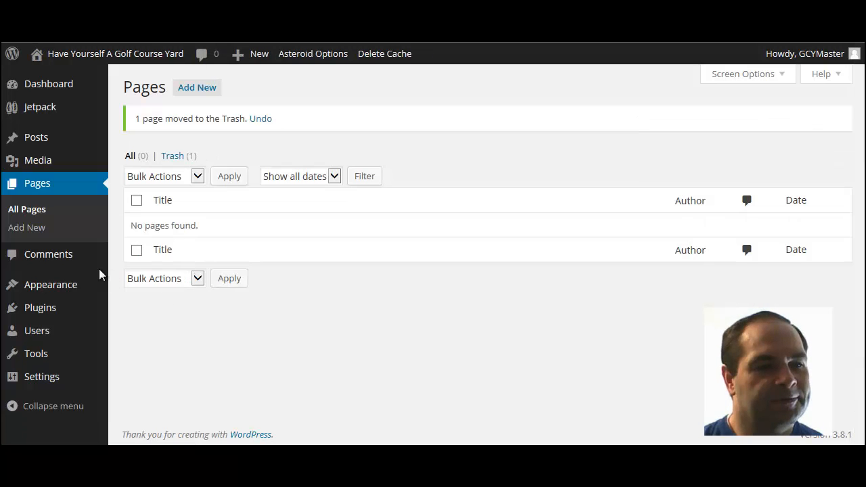
left_click(63, 266)
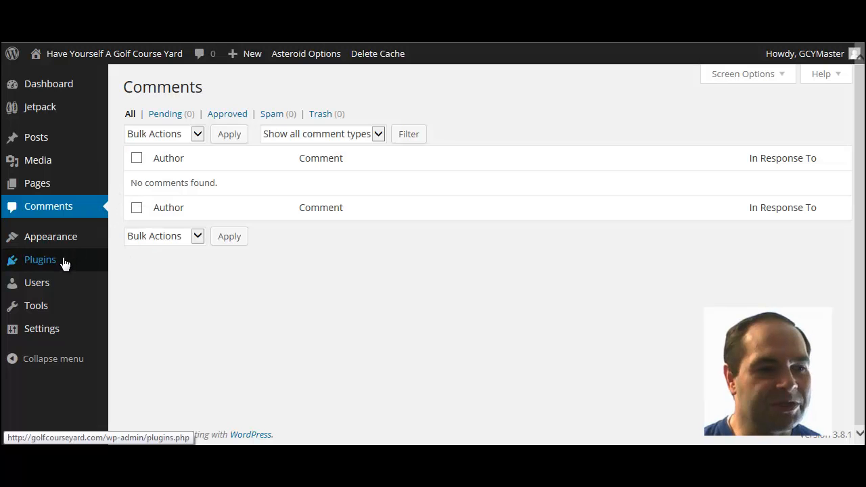
Step: Delete the Hello Dolly plugin and its files from Installed Plugins
mouse_move(65, 263)
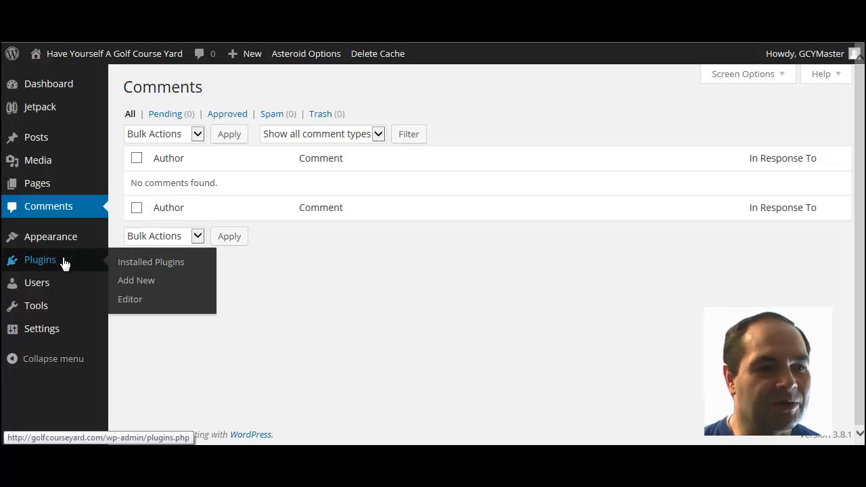
left_click(150, 262)
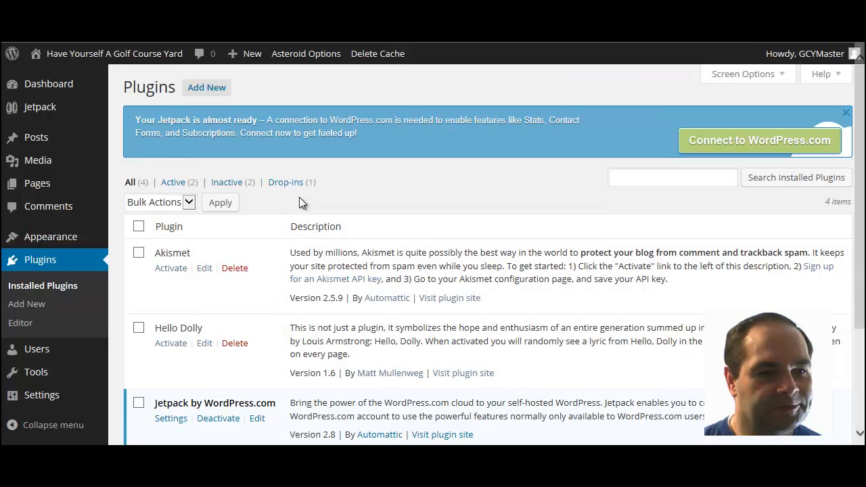
scroll(299, 196, "down", 2)
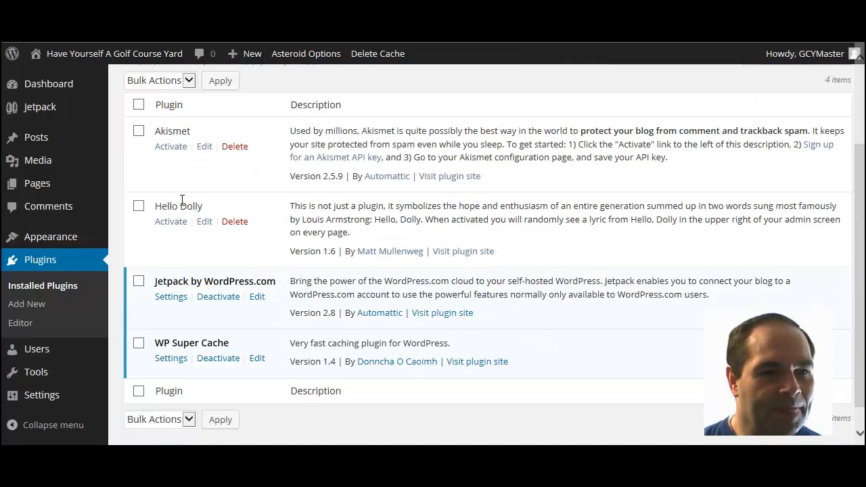
left_click(140, 207)
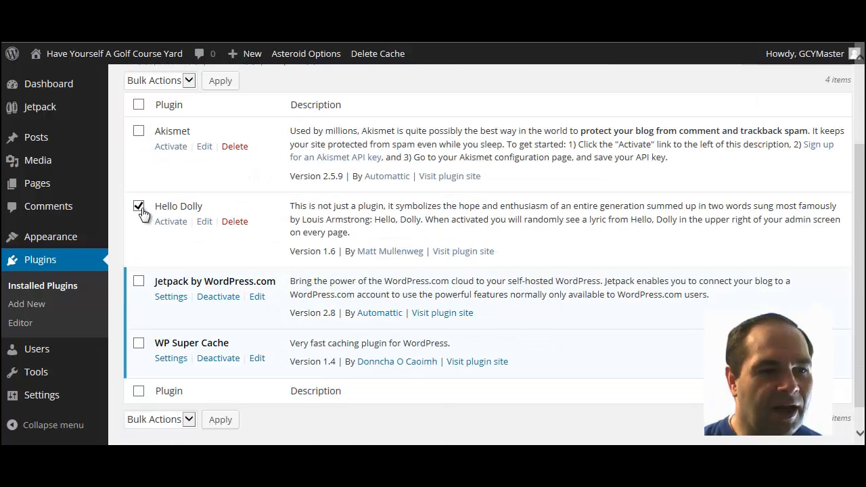
left_click(235, 223)
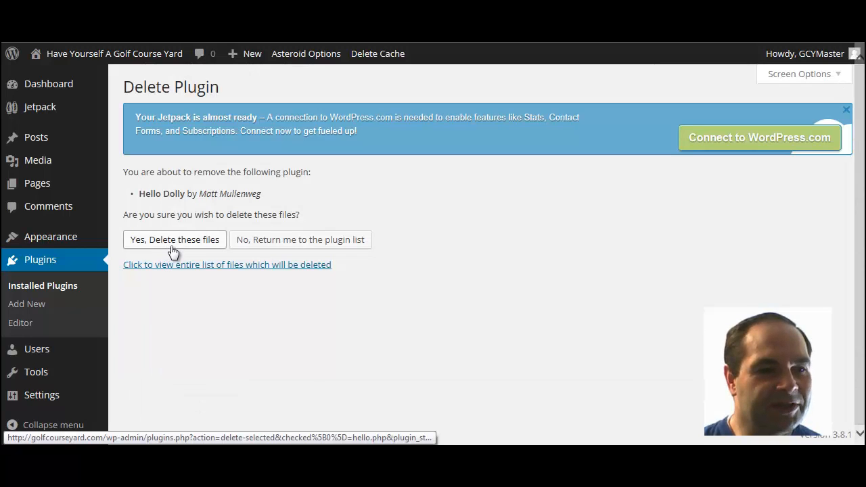
left_click(174, 249)
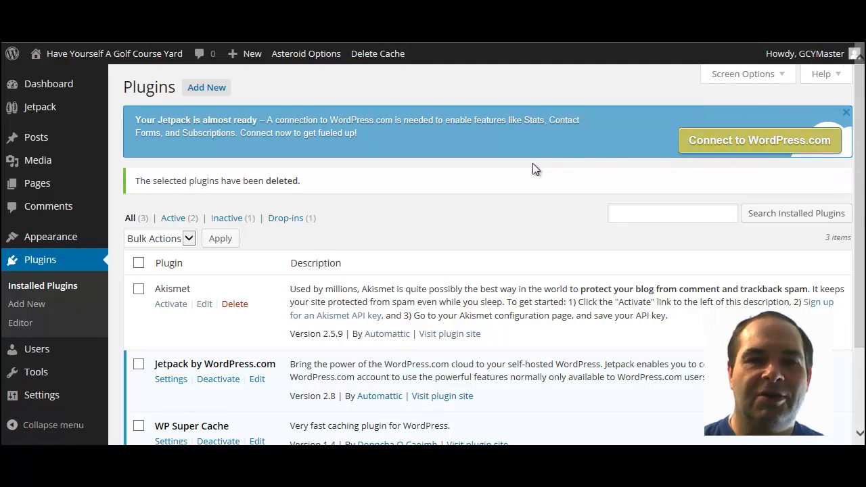
scroll(351, 203, "down", 3)
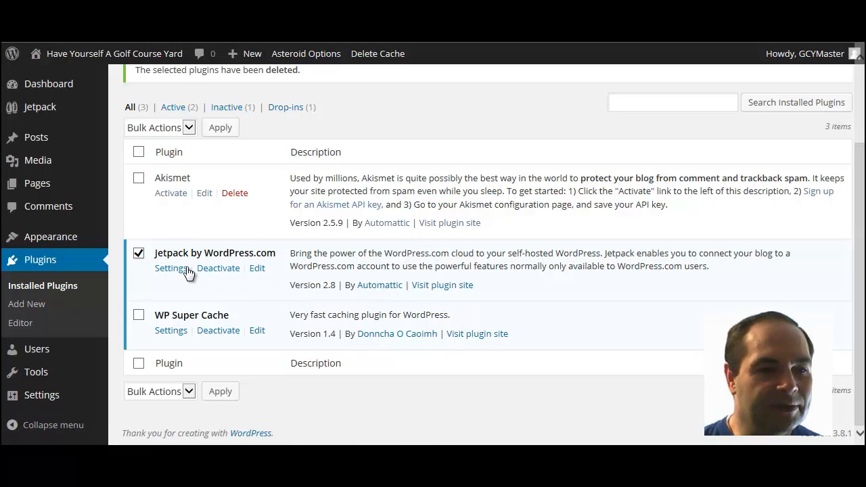
Step: Deactivate Jetpack by WordPress.com and delete it along with its files and data
left_click(218, 269)
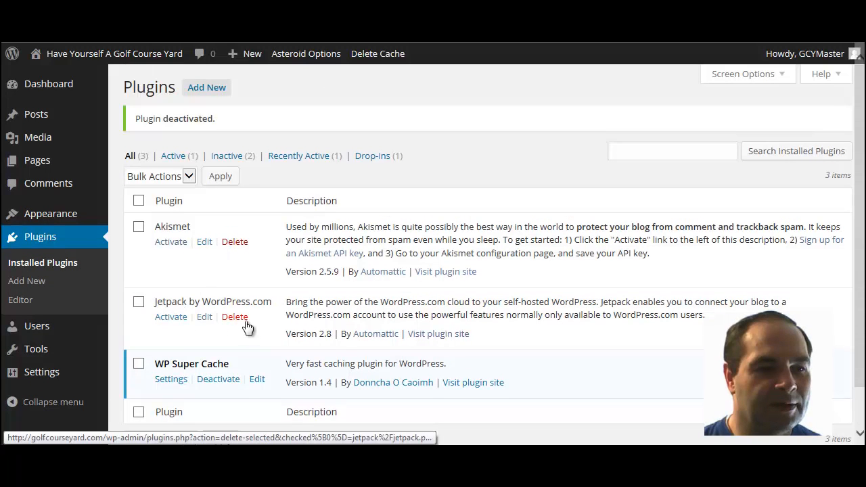
left_click(236, 318)
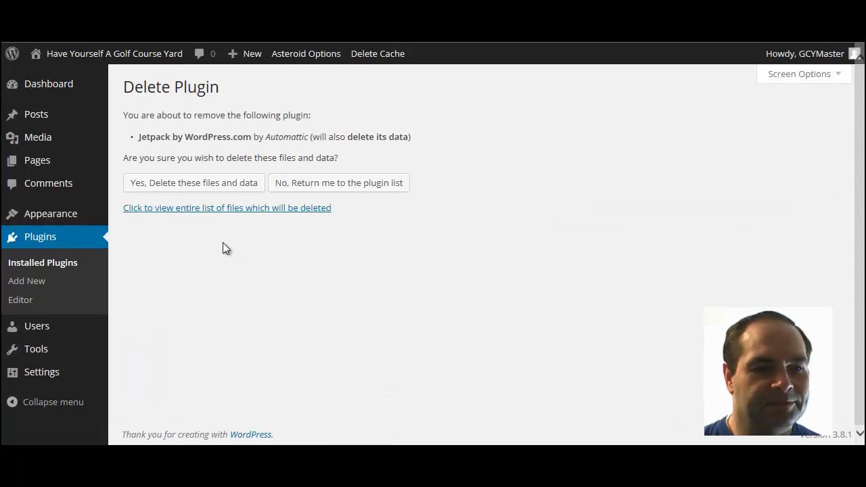
left_click(172, 185)
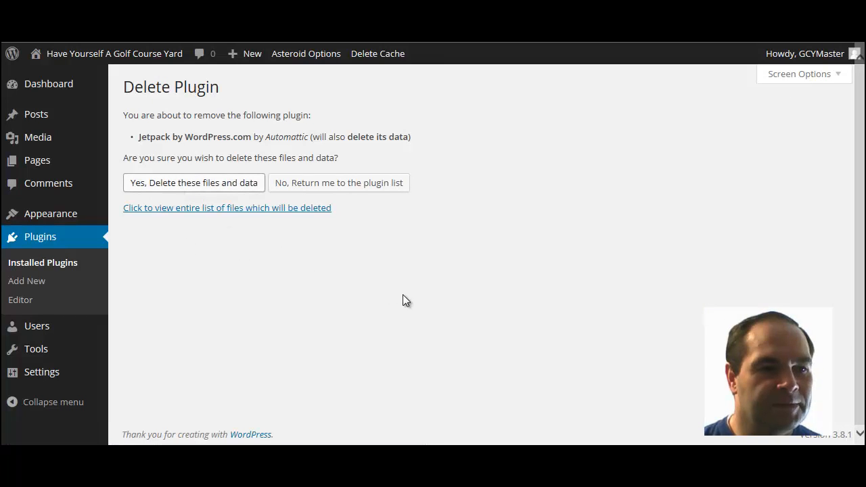